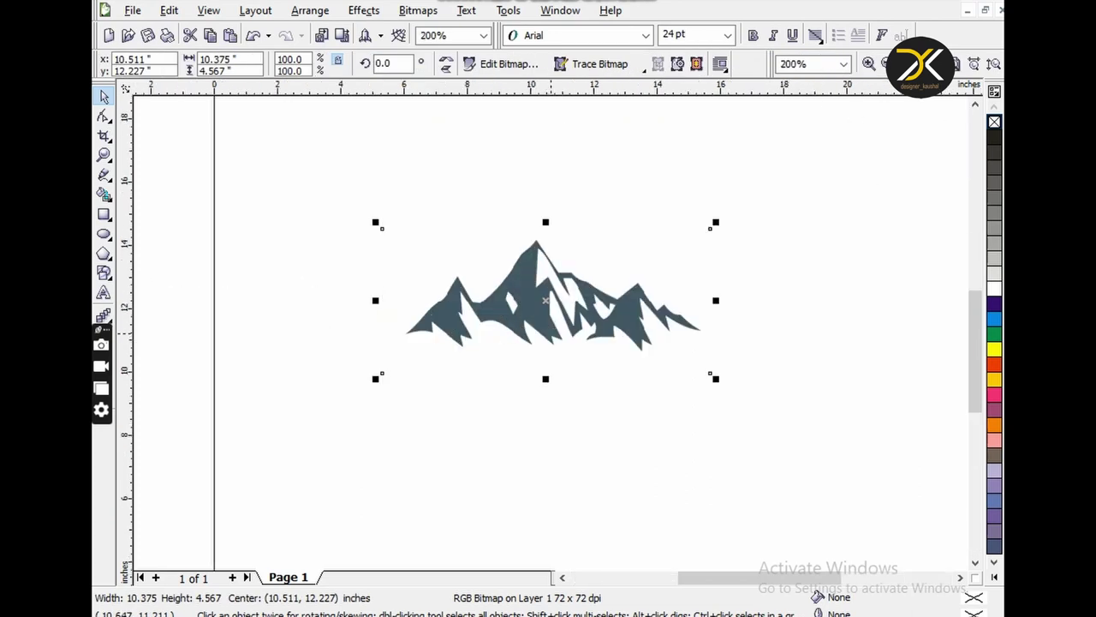
Step: Trace the mountain bitmap into vector curves and separate the mountain curve from the traced group by moving it down
click(599, 64)
click(632, 133)
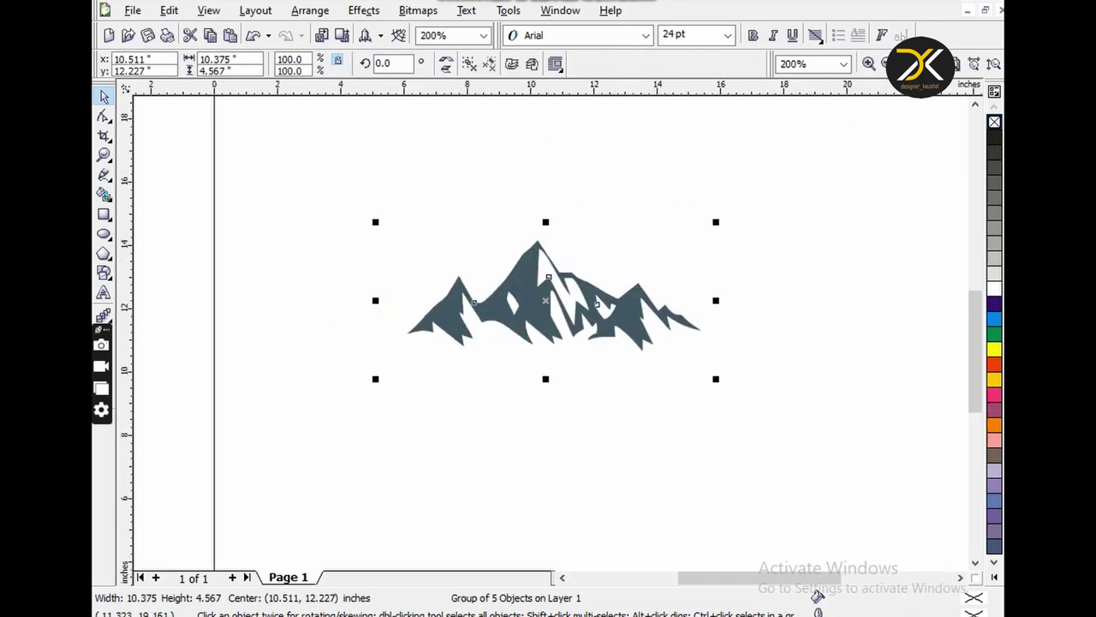
drag(560, 255, 549, 330)
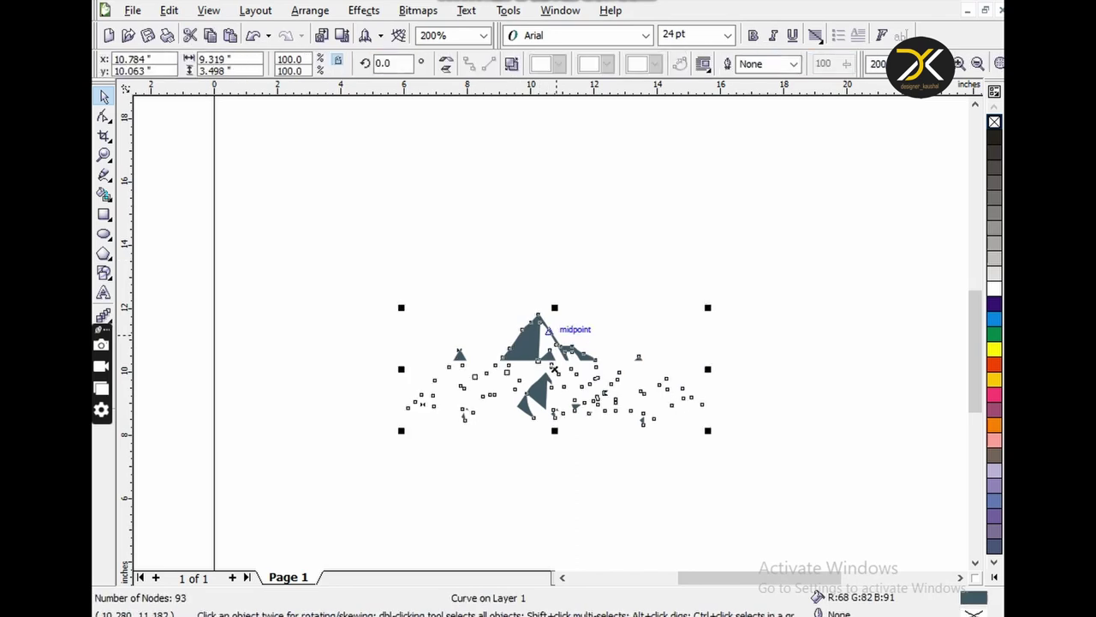
Step: Fill the mountain curve blue and move it up, then delete the leftover traced background and remaining pieces below it
click(994, 304)
drag(554, 368, 554, 260)
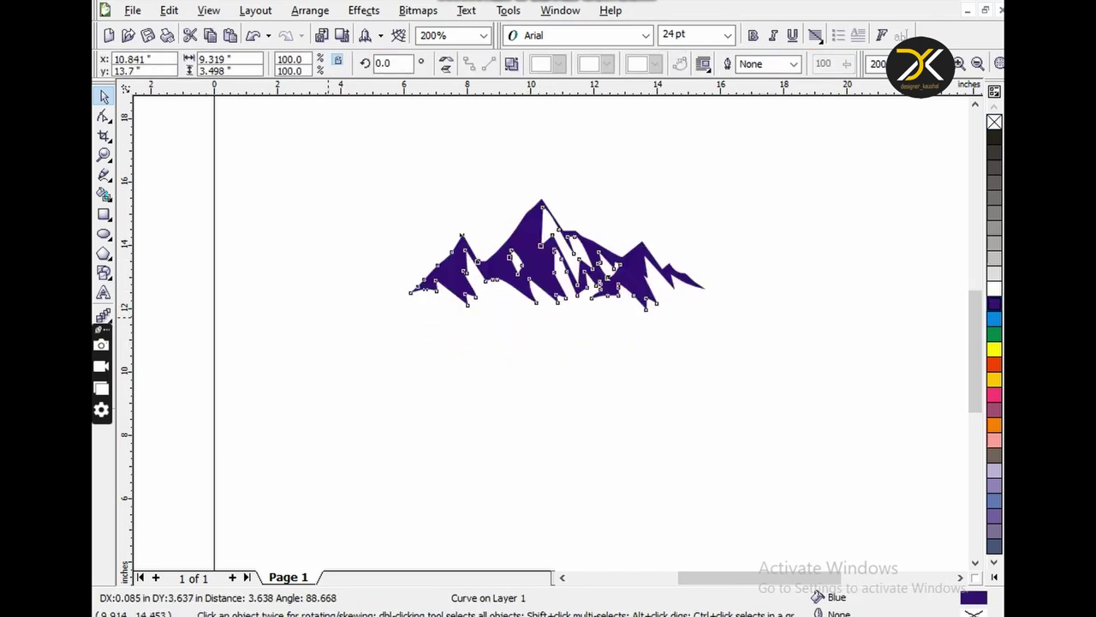
key(ctrl+v)
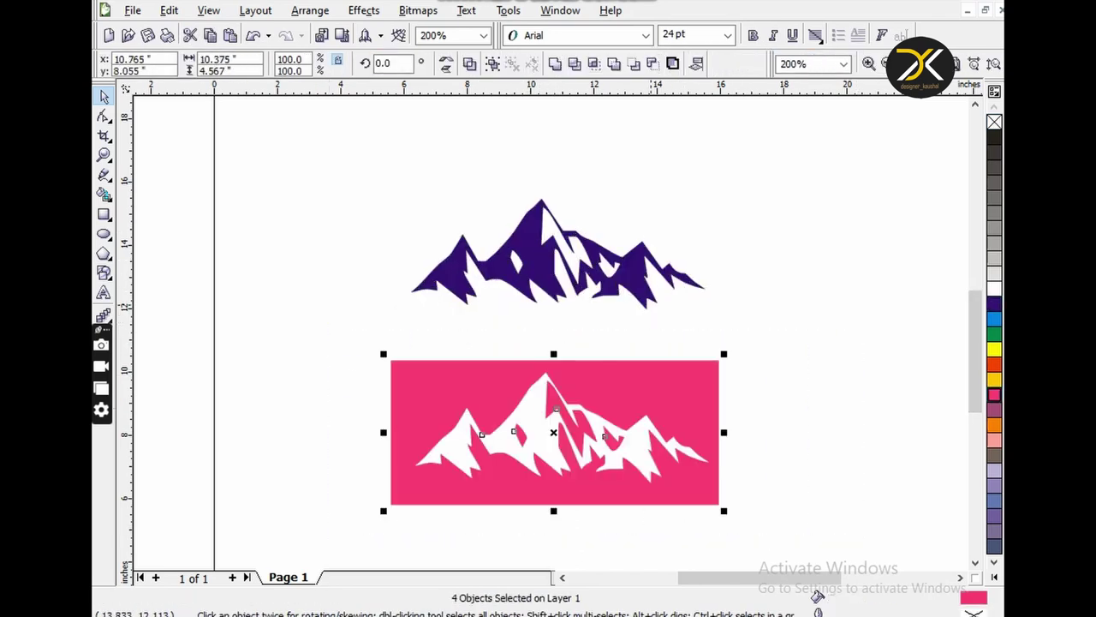
key(Delete)
Step: Mirror the mountain shape horizontally, shift it slightly down and recolour it dark plum
click(557, 254)
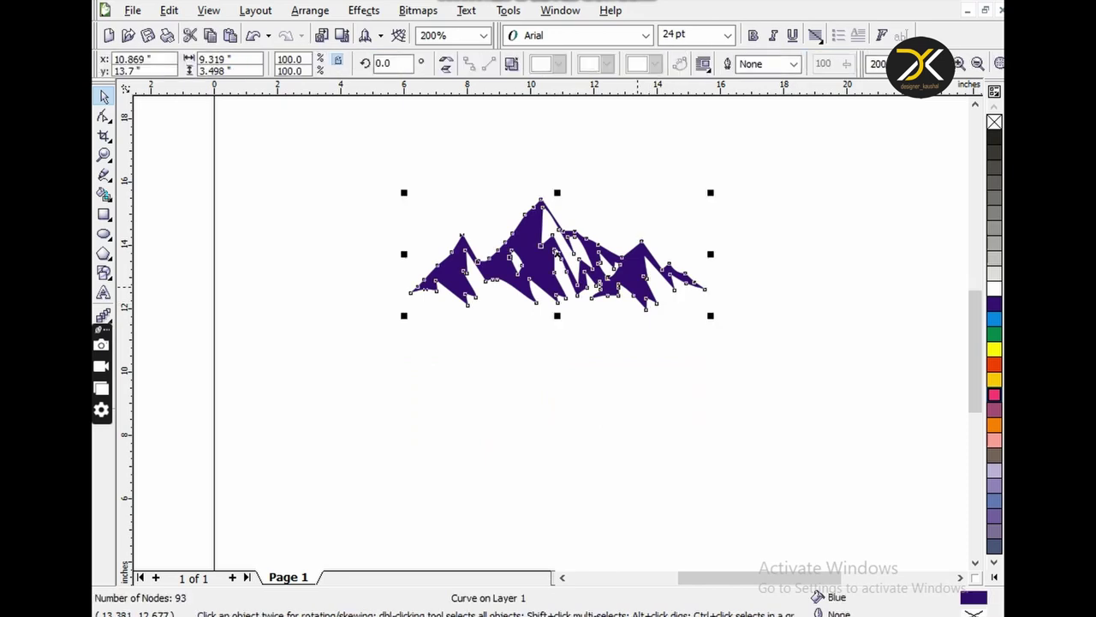
click(445, 63)
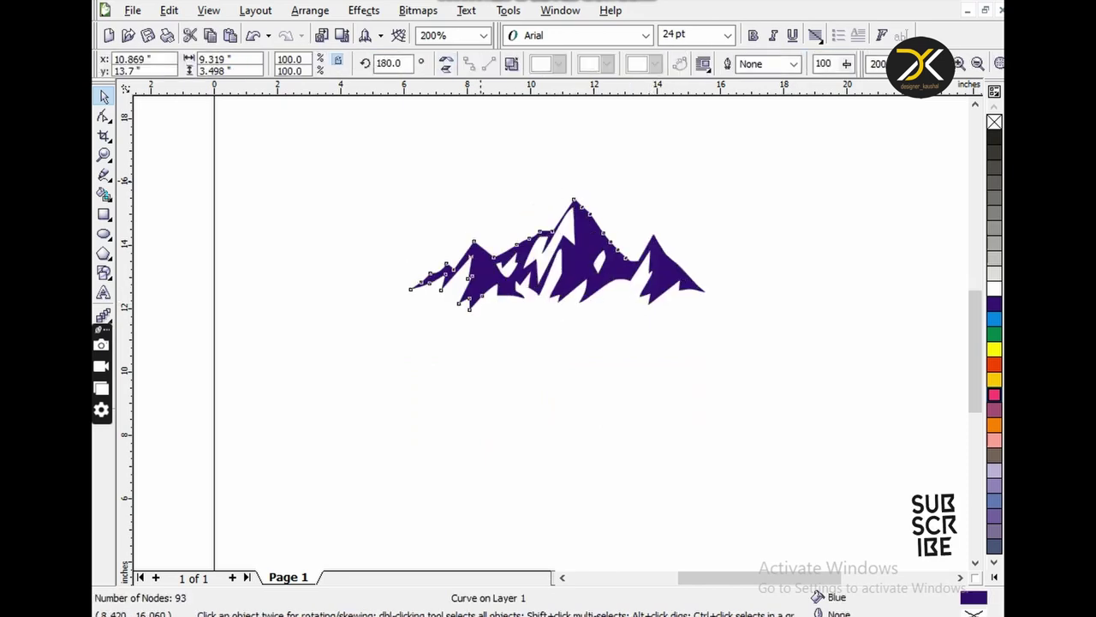
key(Escape)
drag(586, 261, 591, 305)
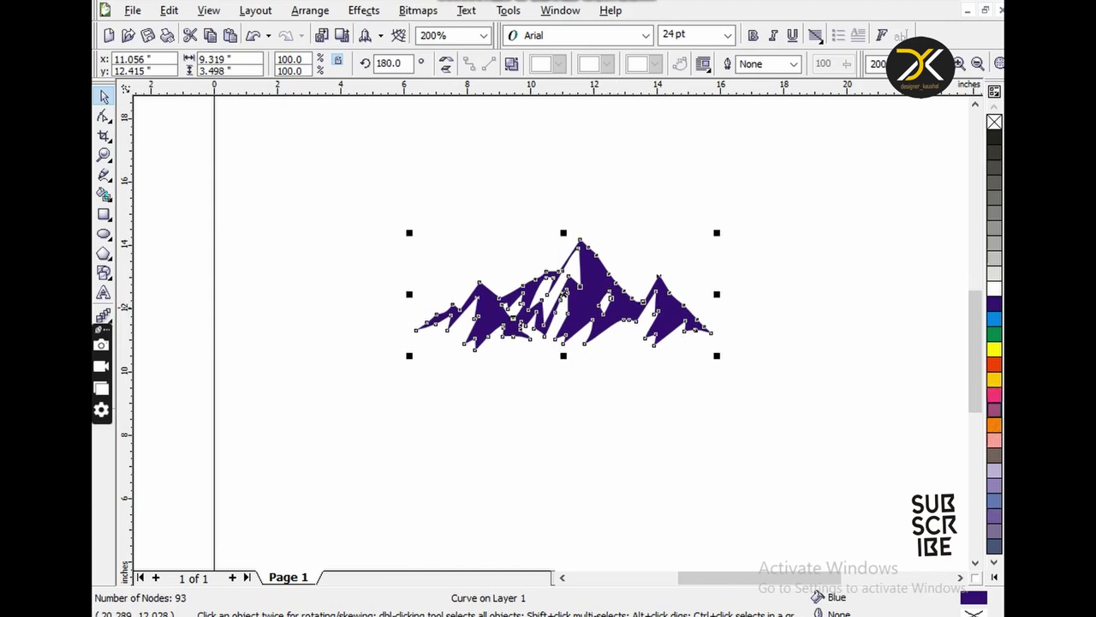
drag(993, 394, 941, 447)
key(Escape)
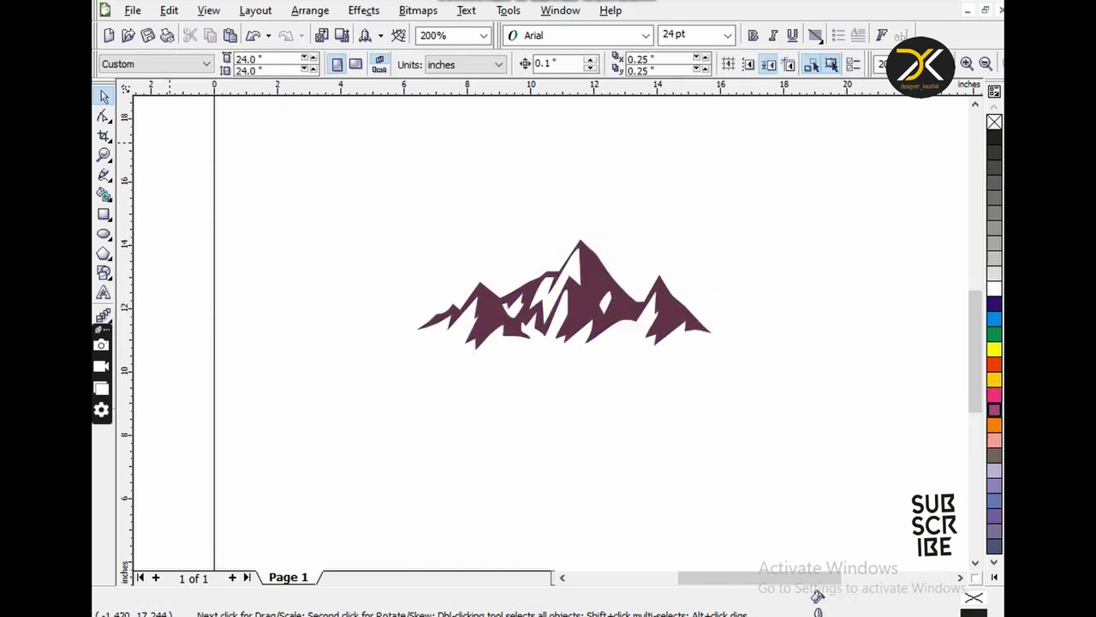
Step: Draw a circle above the mountain peaks and enlarge it to about 8.3 inches in diameter
key(F7)
mouse_move(437, 111)
mouse_down()
mouse_move(586, 310)
mouse_move(670, 343)
mouse_up()
key(space)
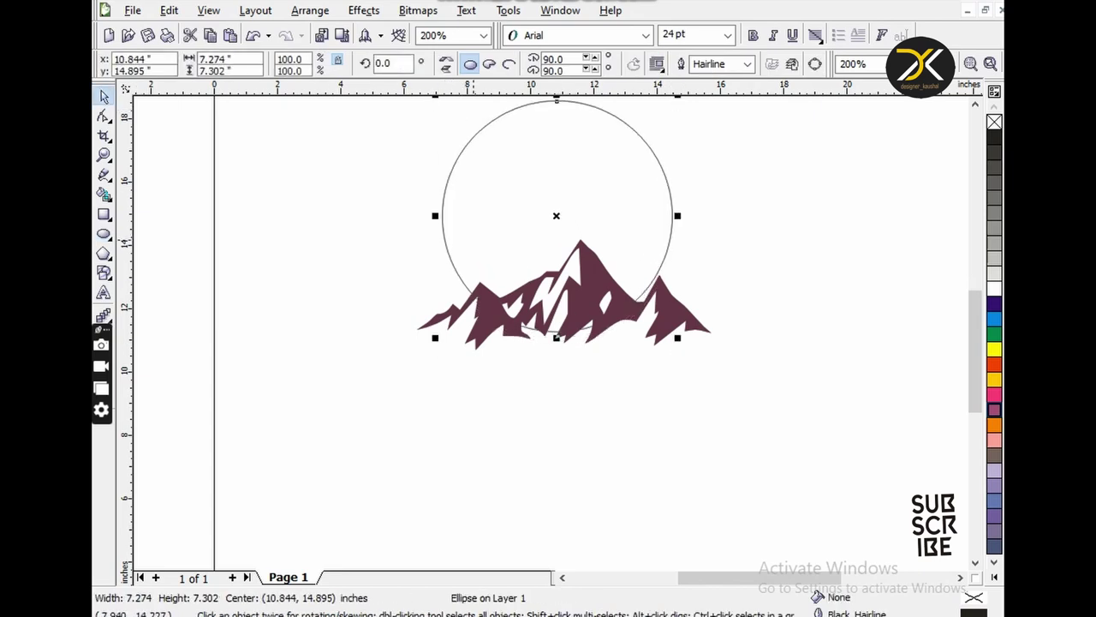
key(F4)
key(shift+F2)
key(Right)
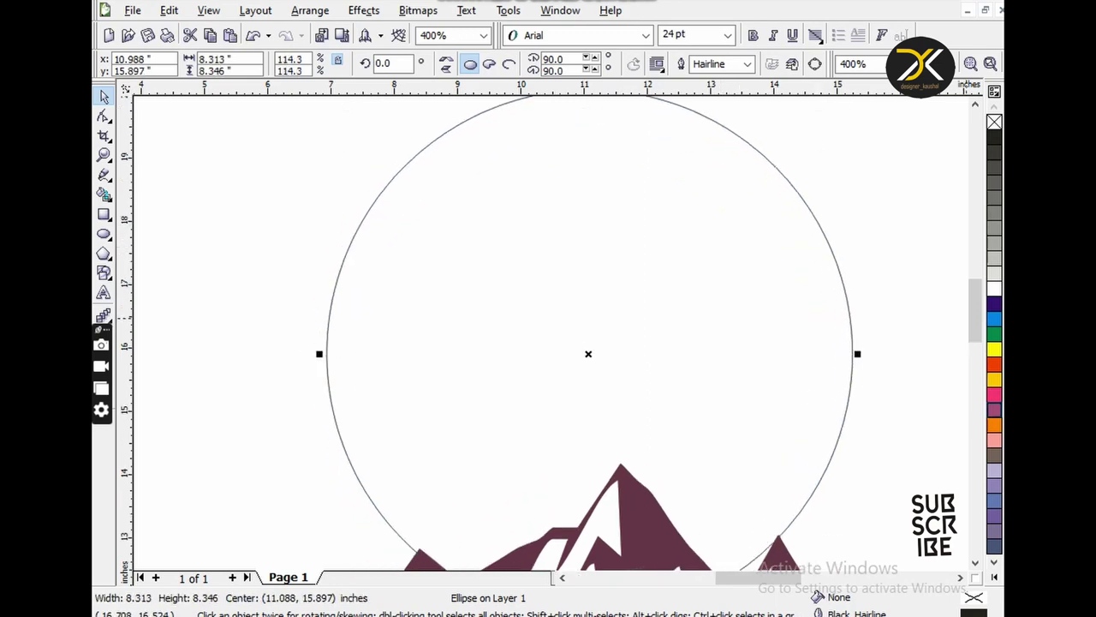
Step: Give the circle a linear two-colour fountain fill from orange to red at angle 0
click(994, 424)
key(Left)
key(Down)
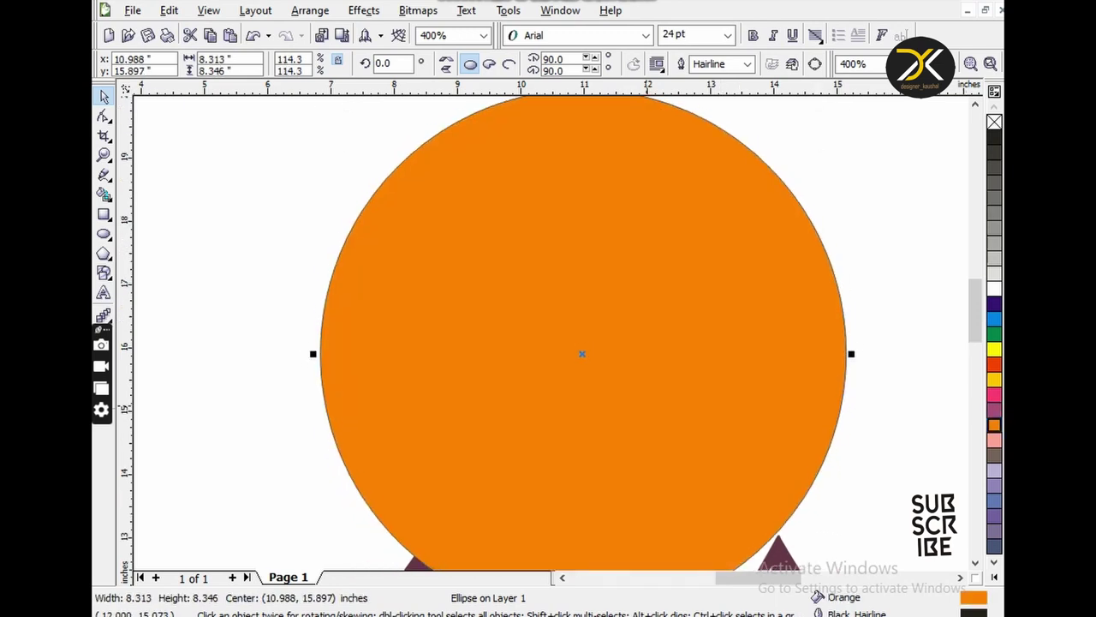
key(F11)
click(443, 345)
click(462, 375)
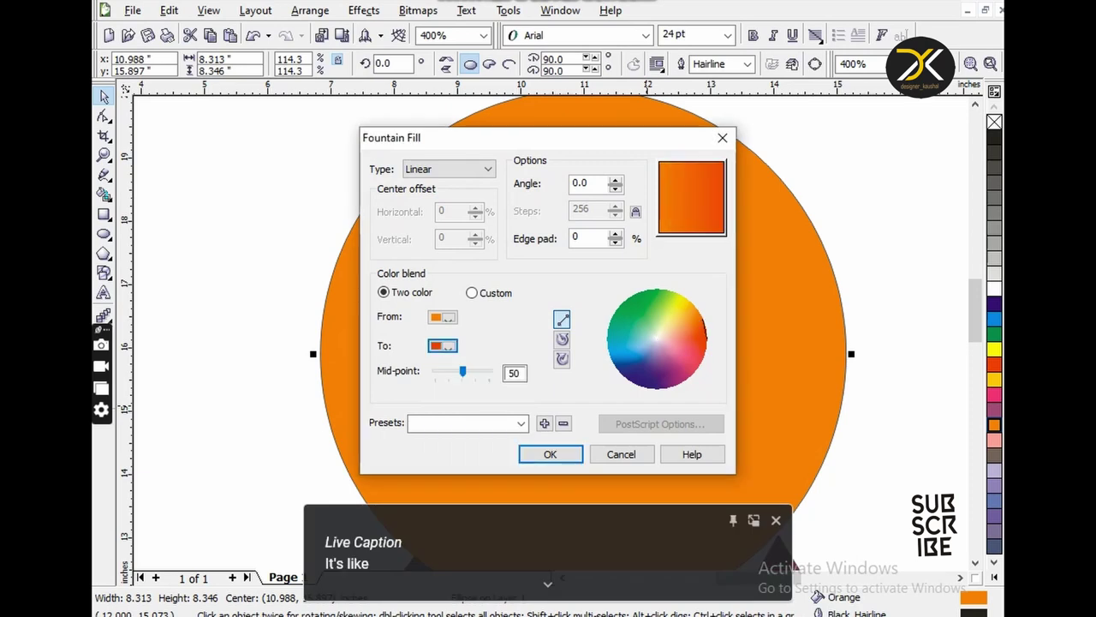
key(Return)
click(674, 420)
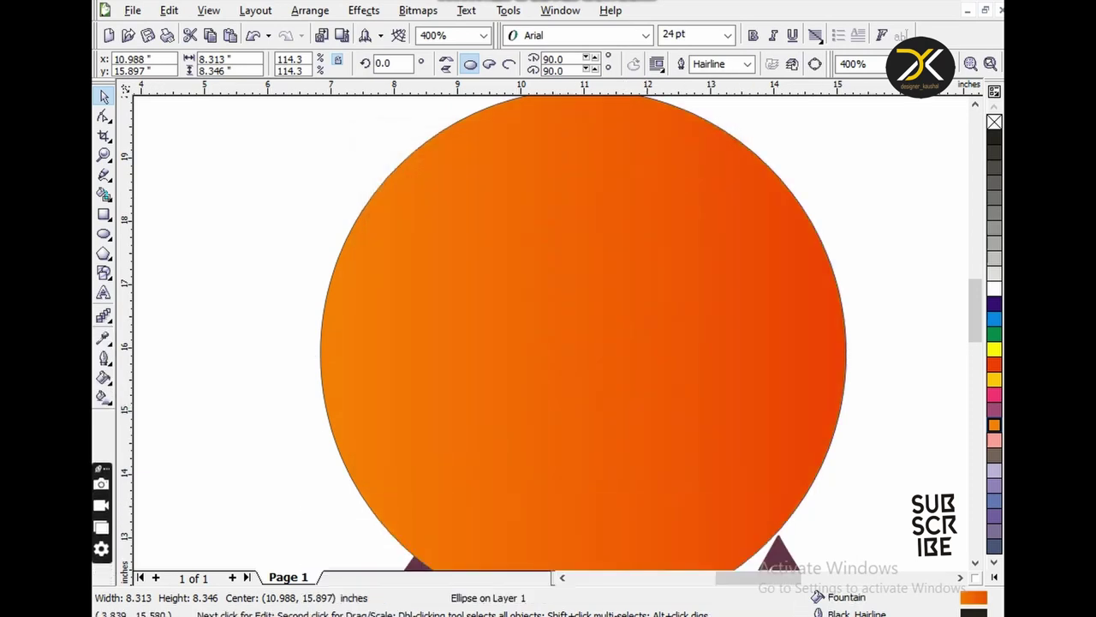
Step: Remove the circle's outline and set the mid-point of its fountain fill to 51
click(104, 357)
click(194, 366)
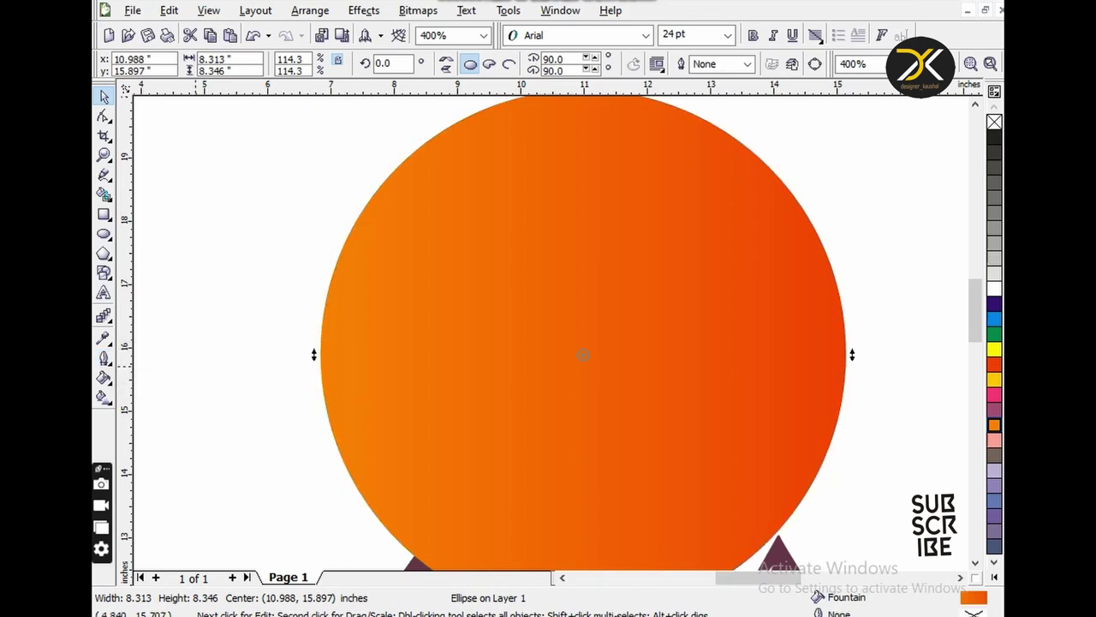
key(F11)
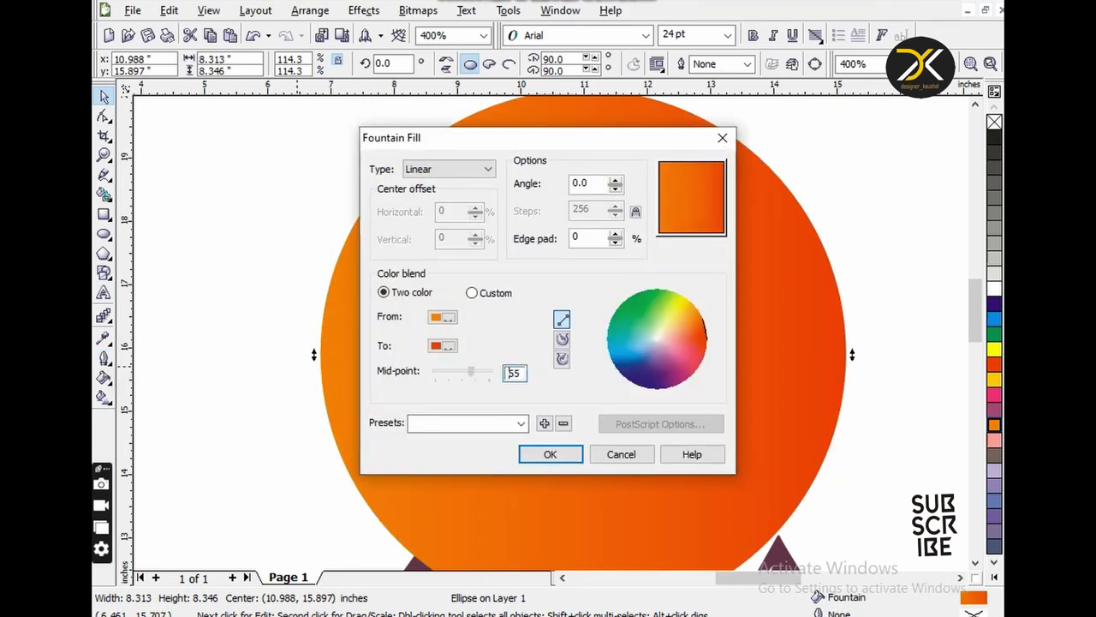
key(Return)
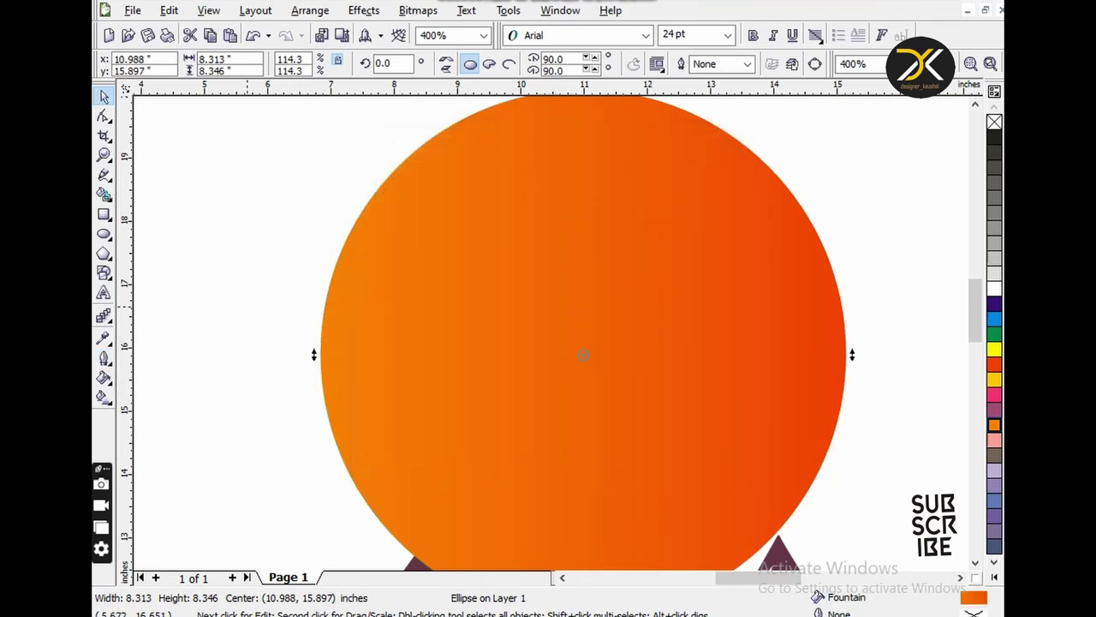
click(613, 347)
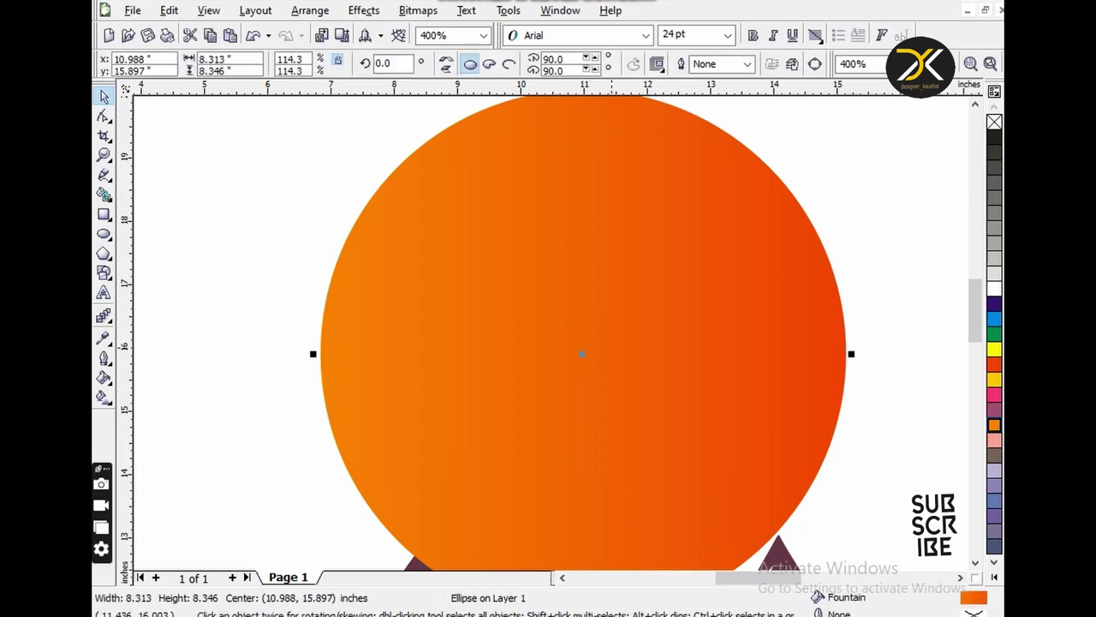
Step: Try a radial fountain fill on the circle, blending from orange at the edge to yellow in the centre
key(F11)
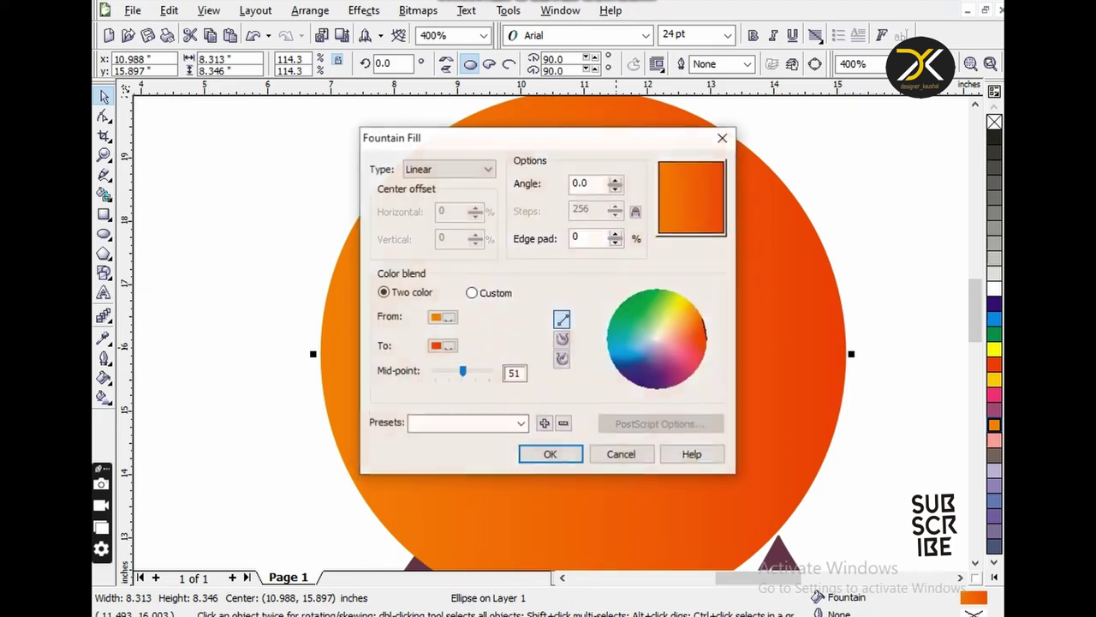
click(448, 168)
click(420, 194)
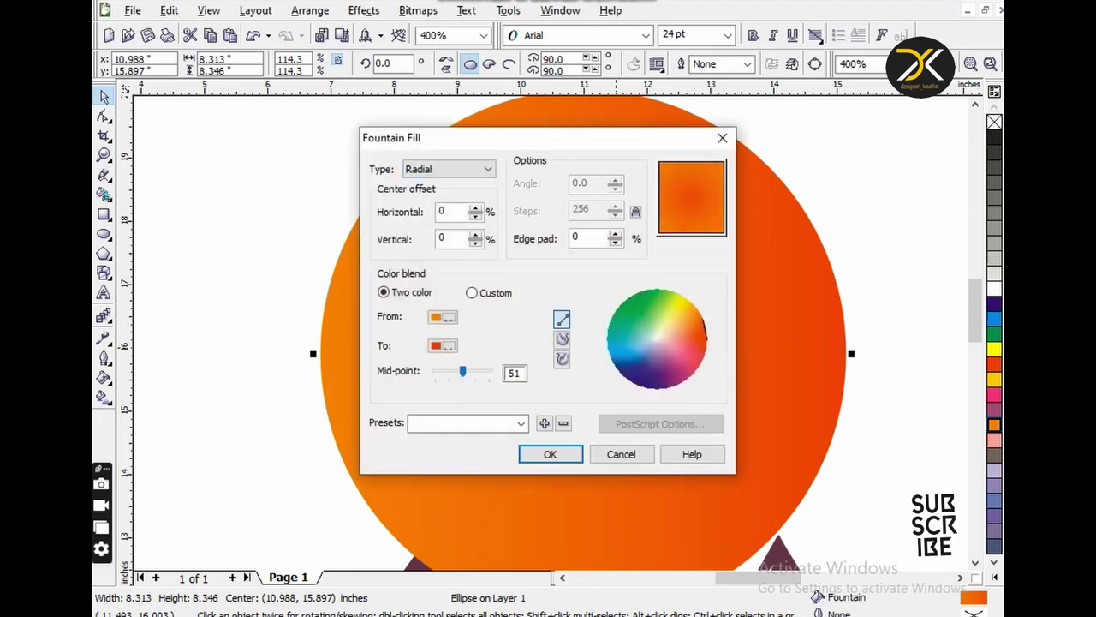
key(Return)
key(F11)
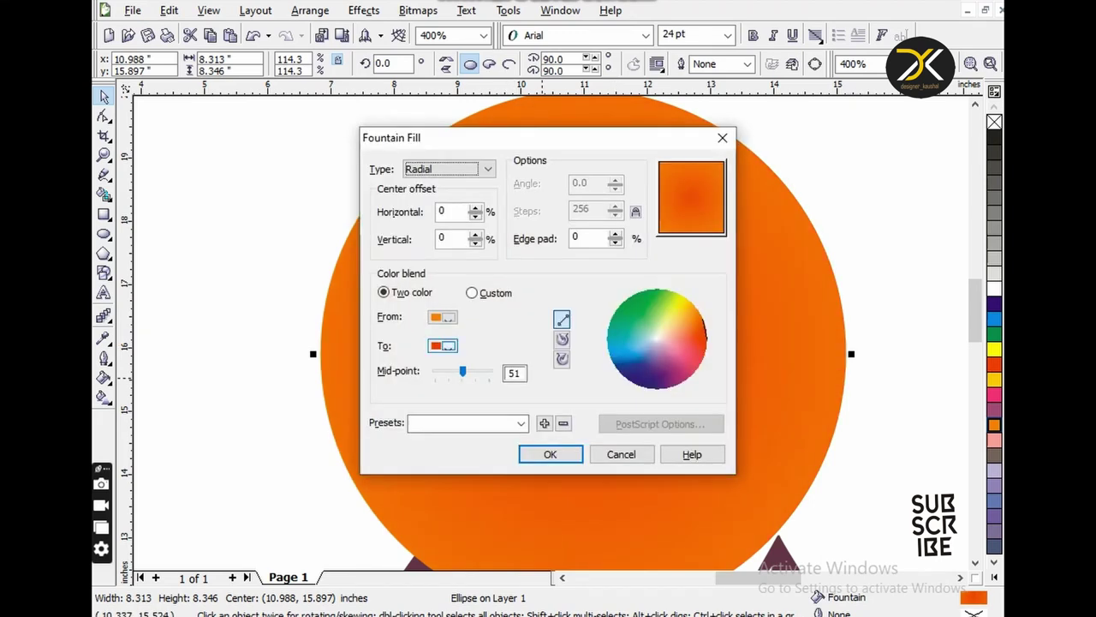
click(442, 346)
click(463, 362)
key(Return)
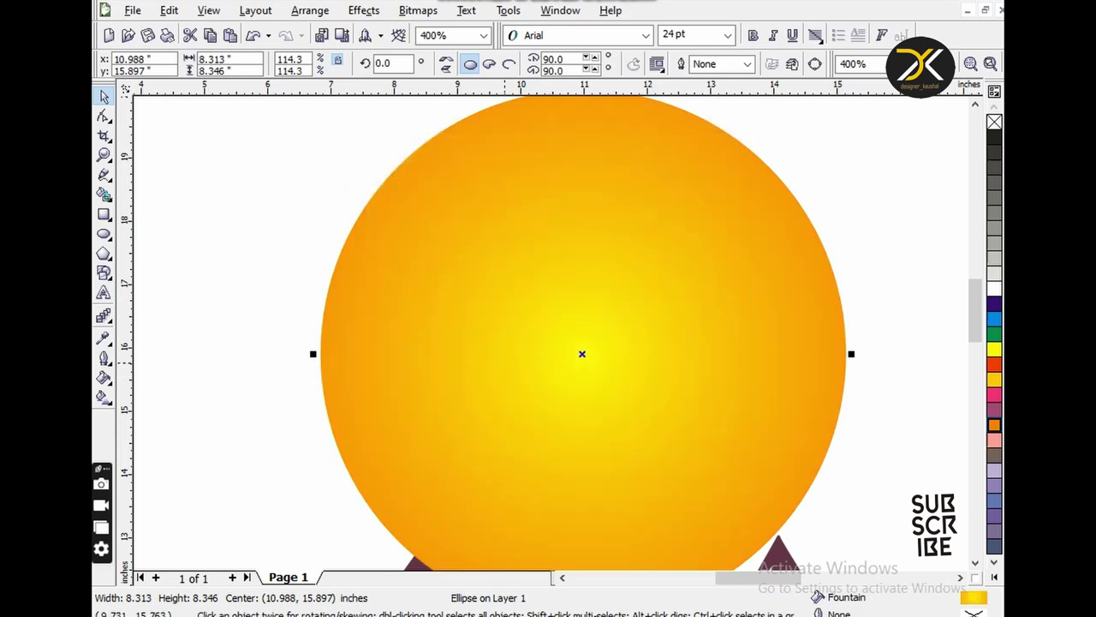
Step: Undo the radial fill changes on the circle and deselect it
key(ctrl+z)
key(ctrl+z)
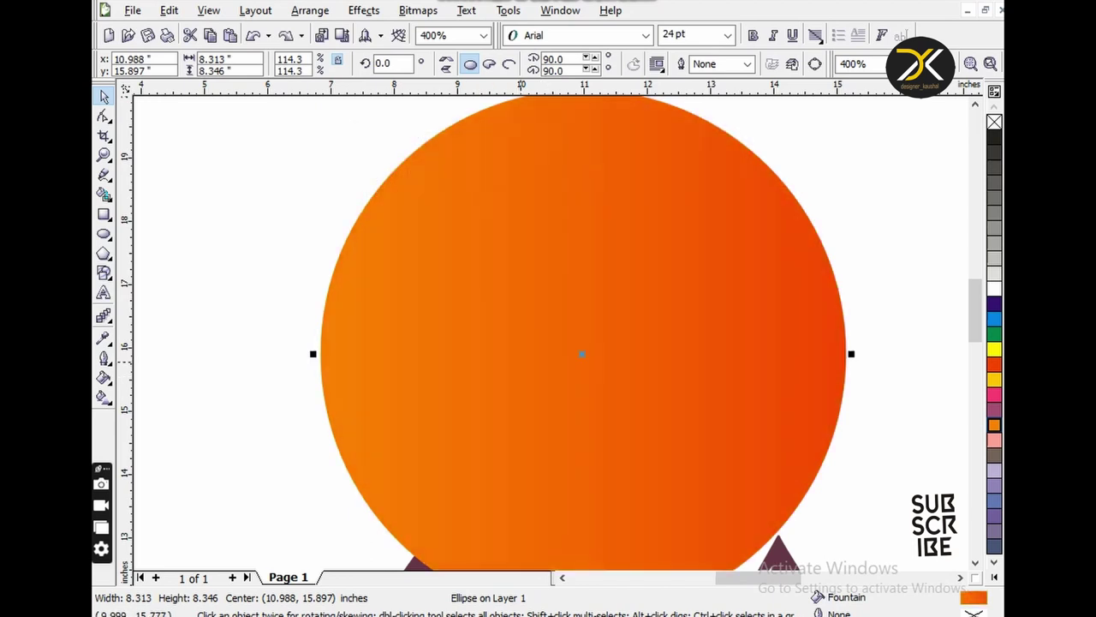
key(Escape)
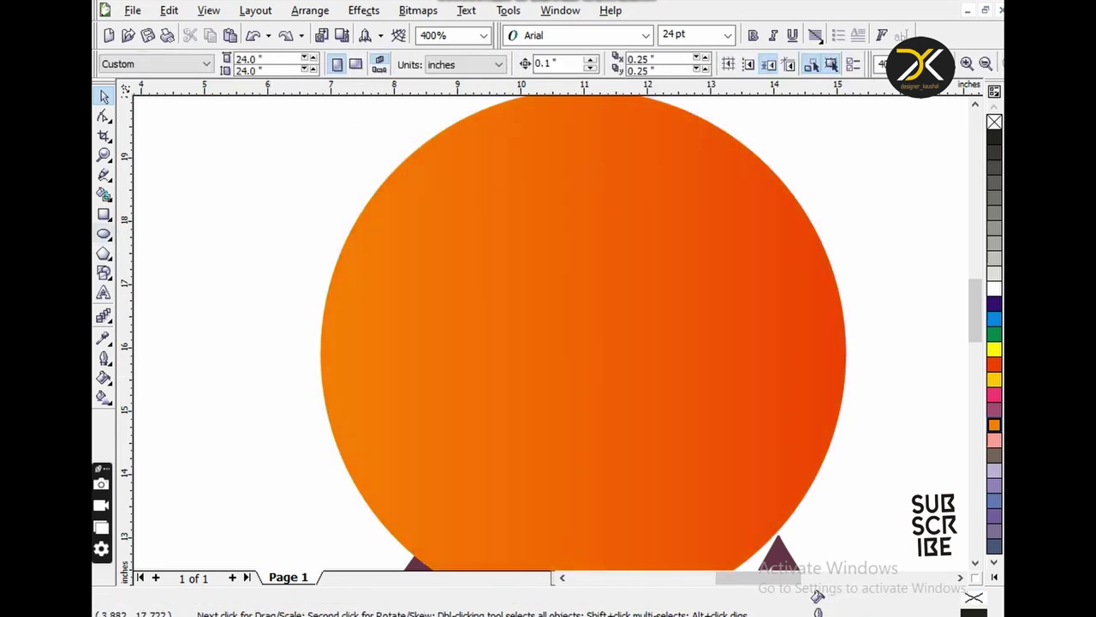
Step: Draw an ellipse about 2.9 by 3.1 inches in the middle of the orange circle and fill it deep yellow
key(F7)
drag(517, 264, 689, 467)
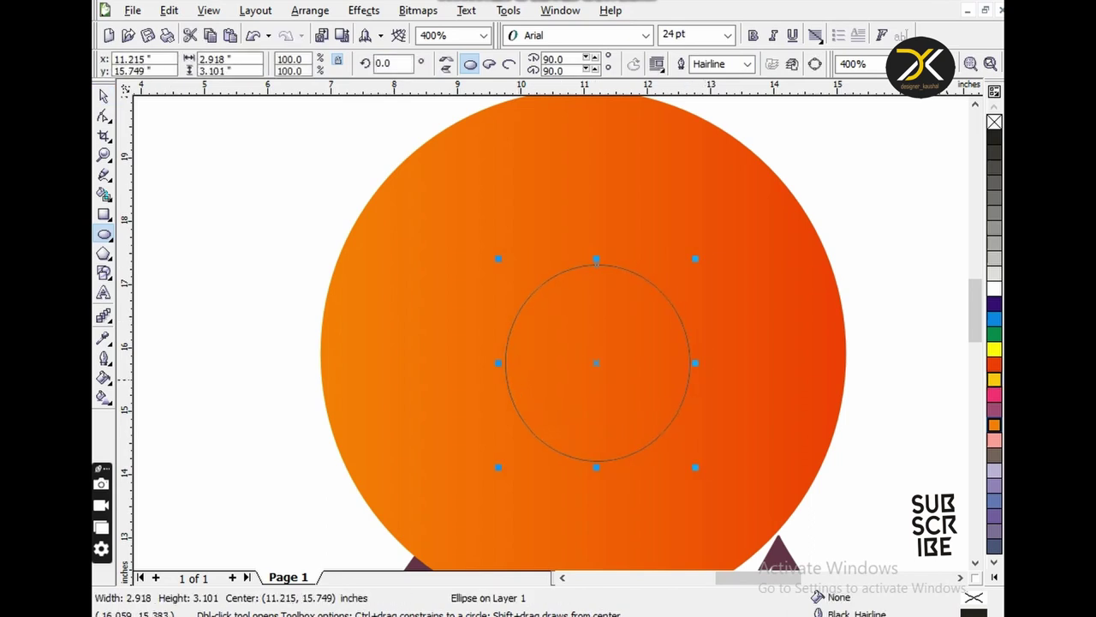
click(995, 364)
click(994, 378)
key(Left)
key(Left)
click(104, 96)
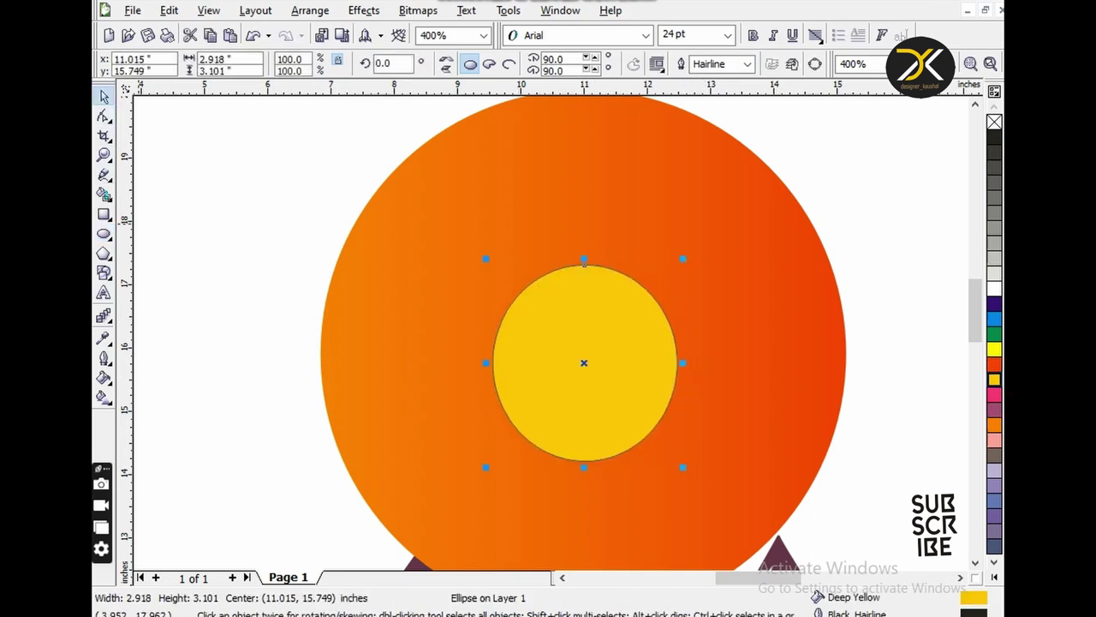
Step: Remove the yellow ellipse's outline and nudge it up towards the circle's centre
click(103, 358)
click(181, 366)
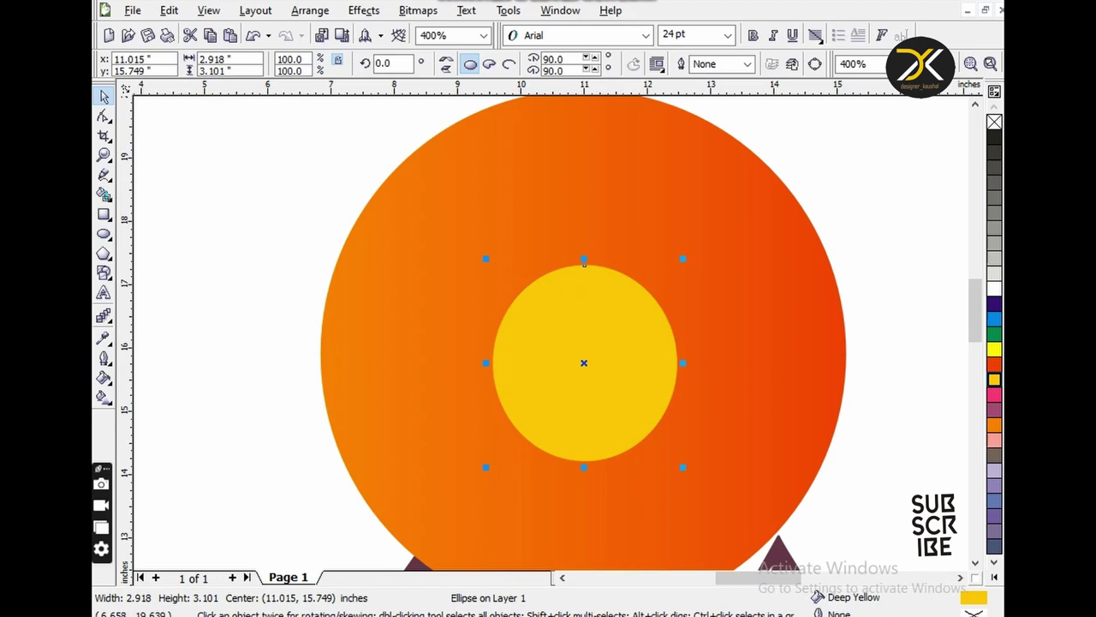
key(Up)
Step: Convert the yellow ellipse to a bitmap and apply a Gaussian Blur with a 35-pixel radius
click(417, 11)
click(449, 32)
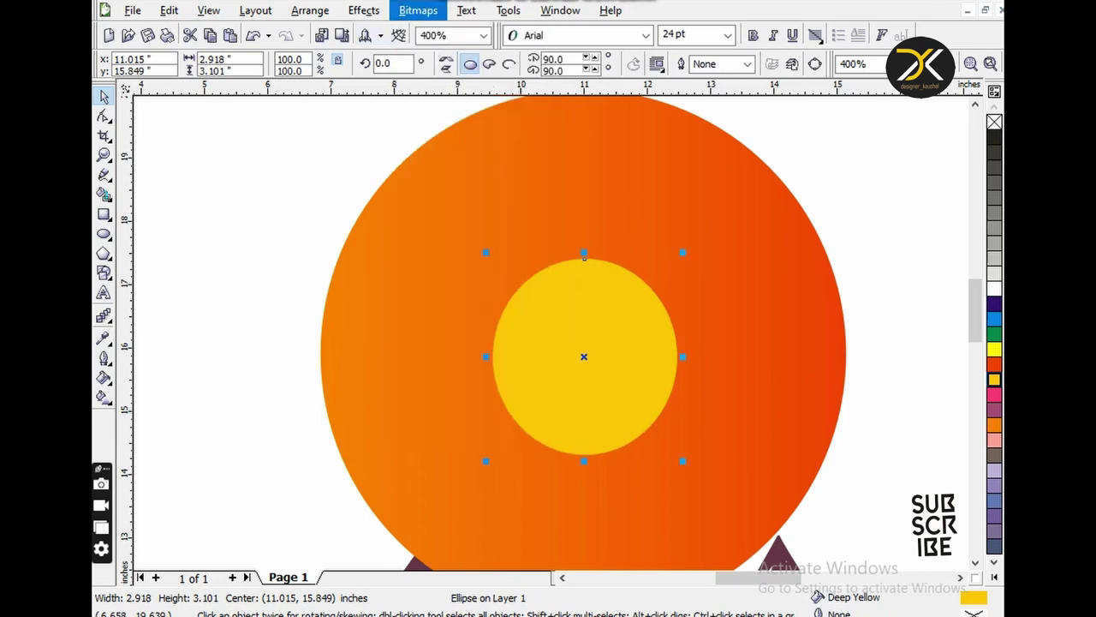
click(418, 11)
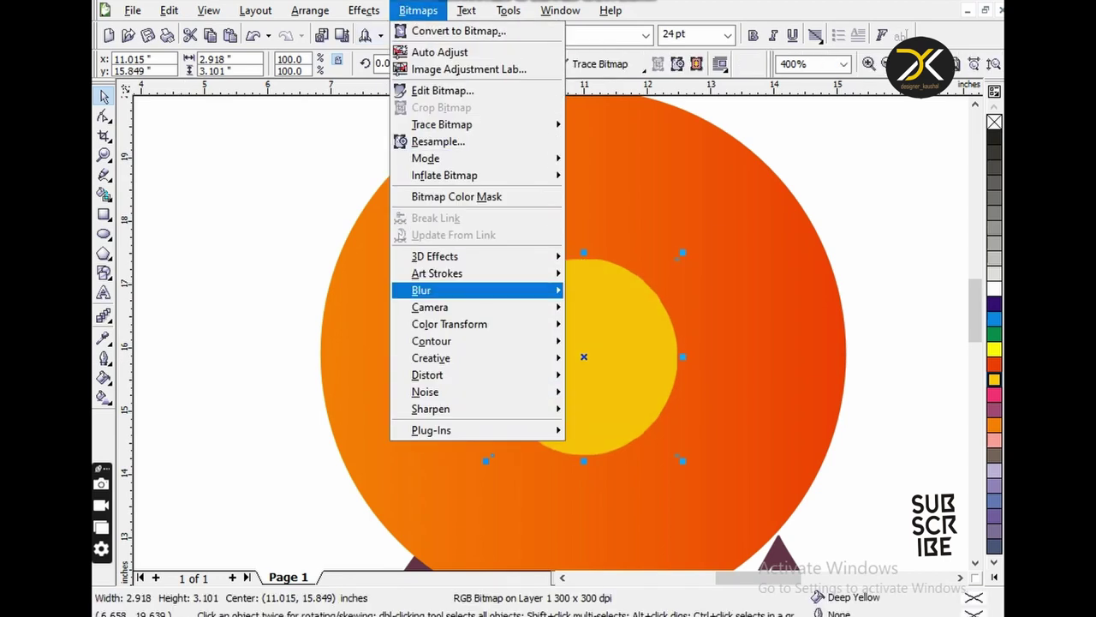
mouse_move(424, 286)
click(612, 308)
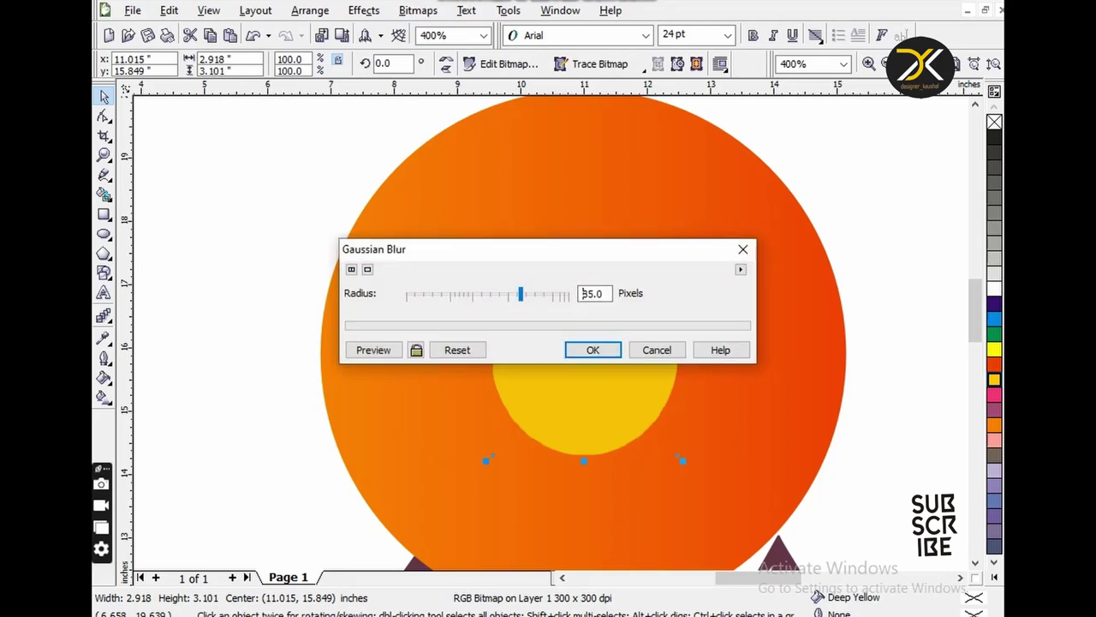
key(Return)
Step: Enlarge the yellow glow to about 5.3 by 5.6 inches and apply Gaussian Blur to it a second time
drag(731, 199, 759, 172)
click(364, 11)
mouse_move(418, 11)
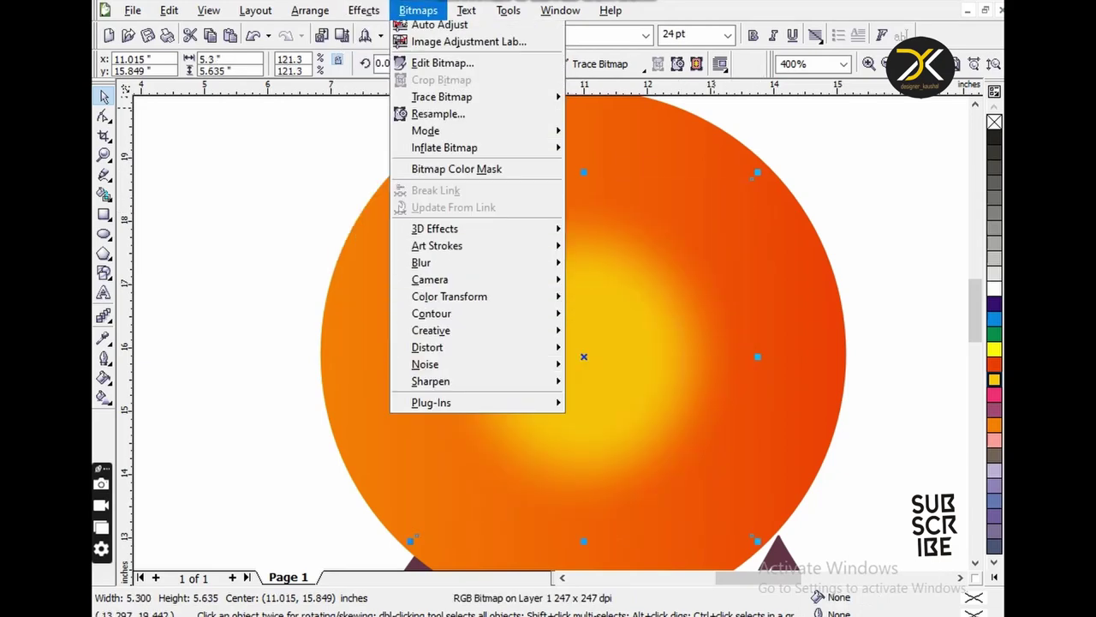
mouse_move(424, 290)
click(620, 309)
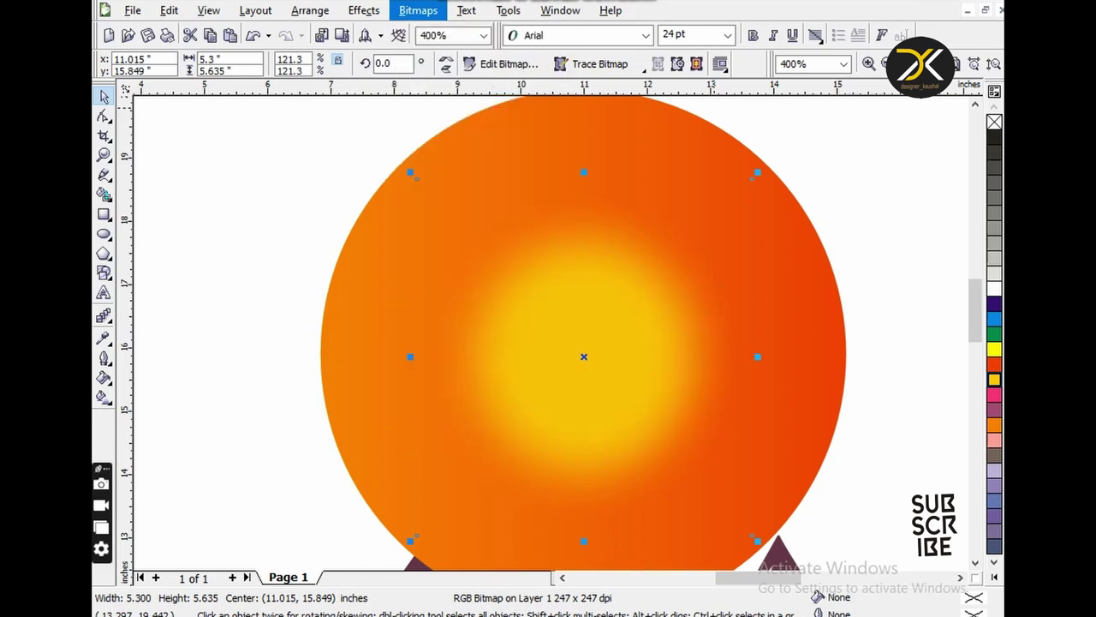
drag(538, 291, 351, 311)
key(Return)
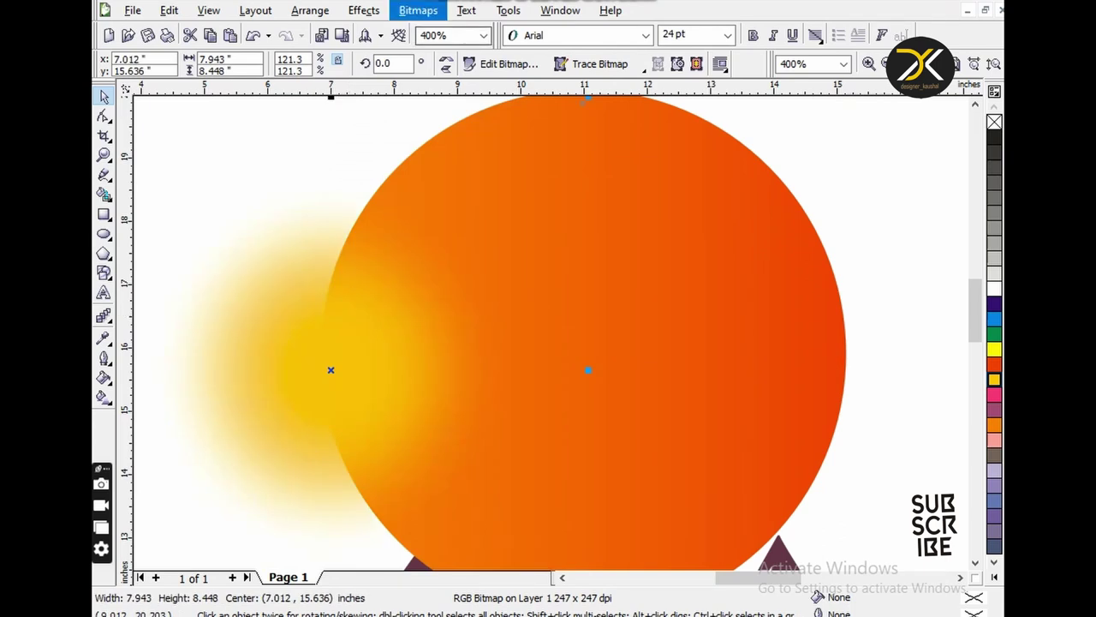
Step: Move the yellow glow clear of the orange circle and PowerClip it inside the circle
click(364, 11)
key(Escape)
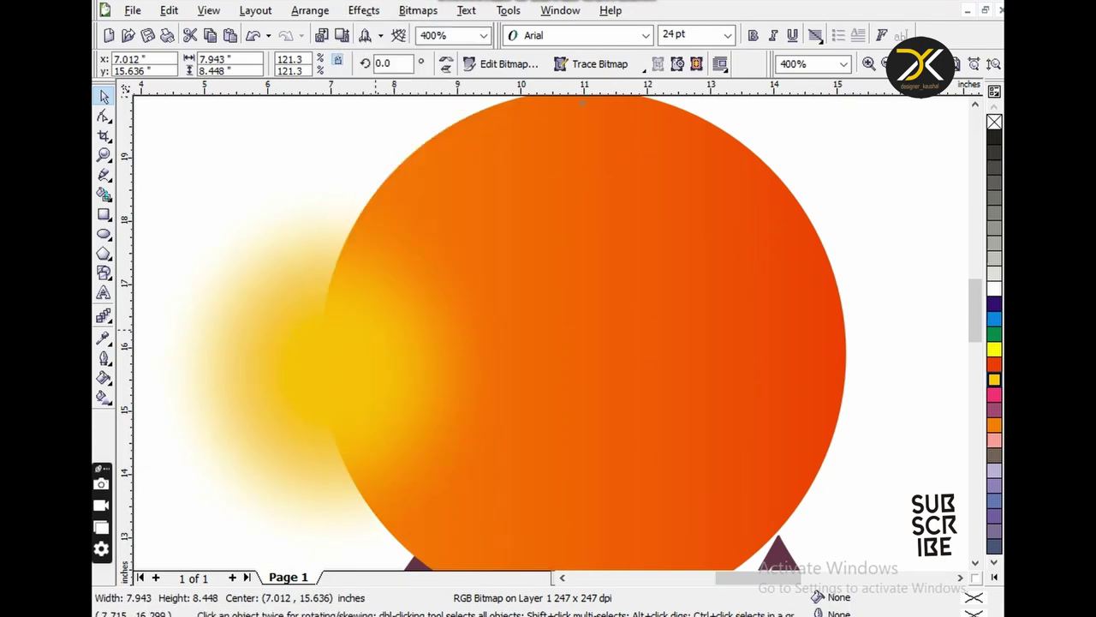
drag(334, 370, 194, 387)
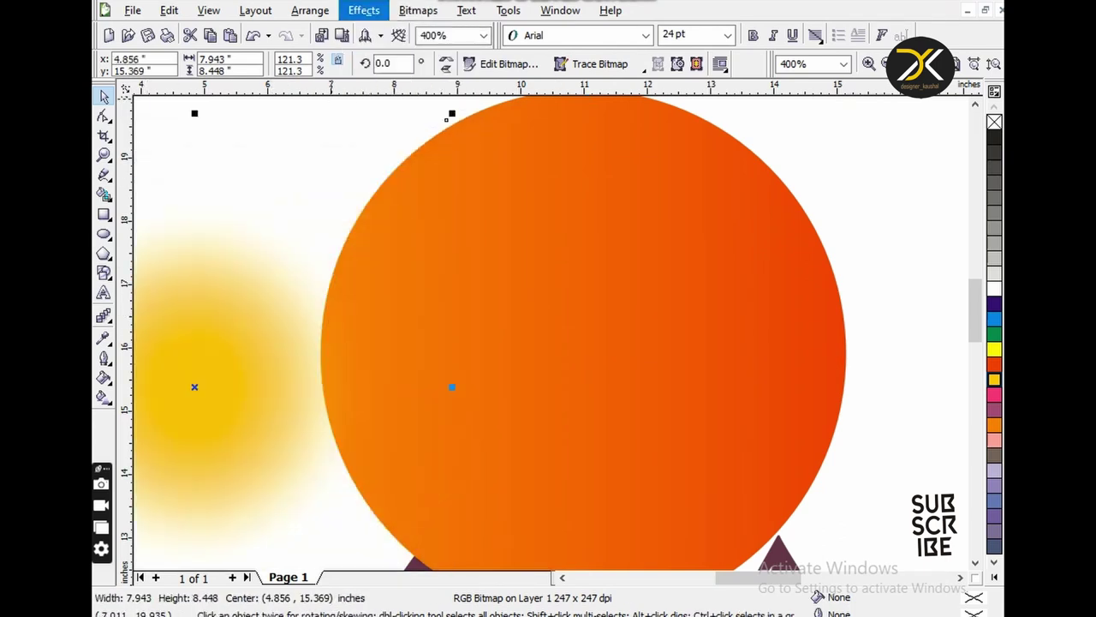
click(364, 11)
mouse_move(384, 243)
click(514, 245)
click(600, 283)
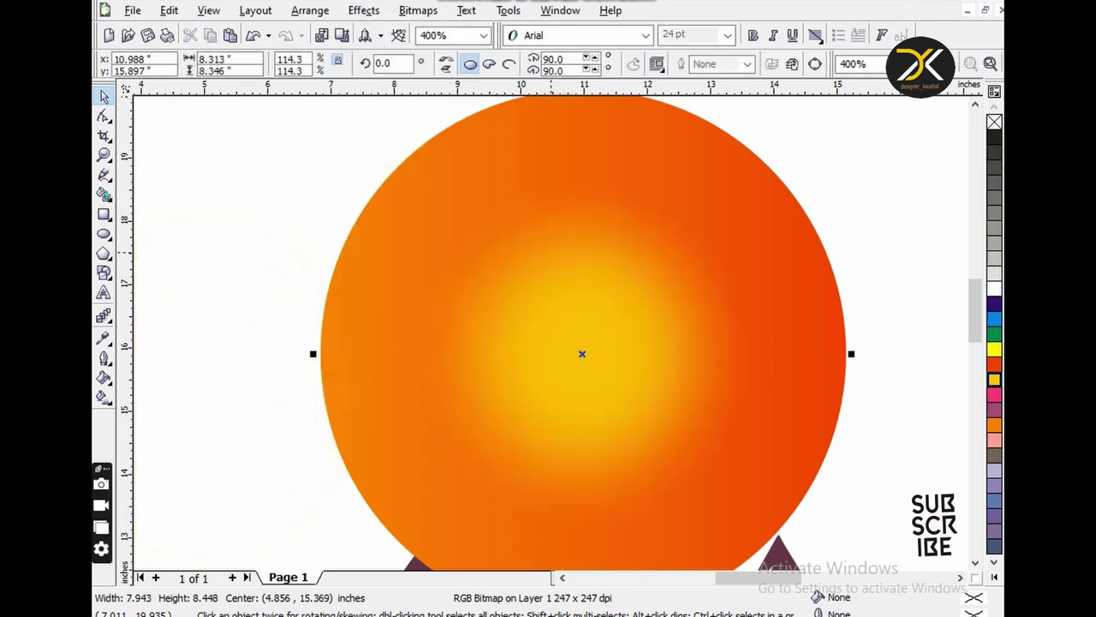
Step: Bring the dark mountain curve in front of the orange circle
scroll(530, 337, down, 4)
key(Escape)
scroll(575, 407, up, 2)
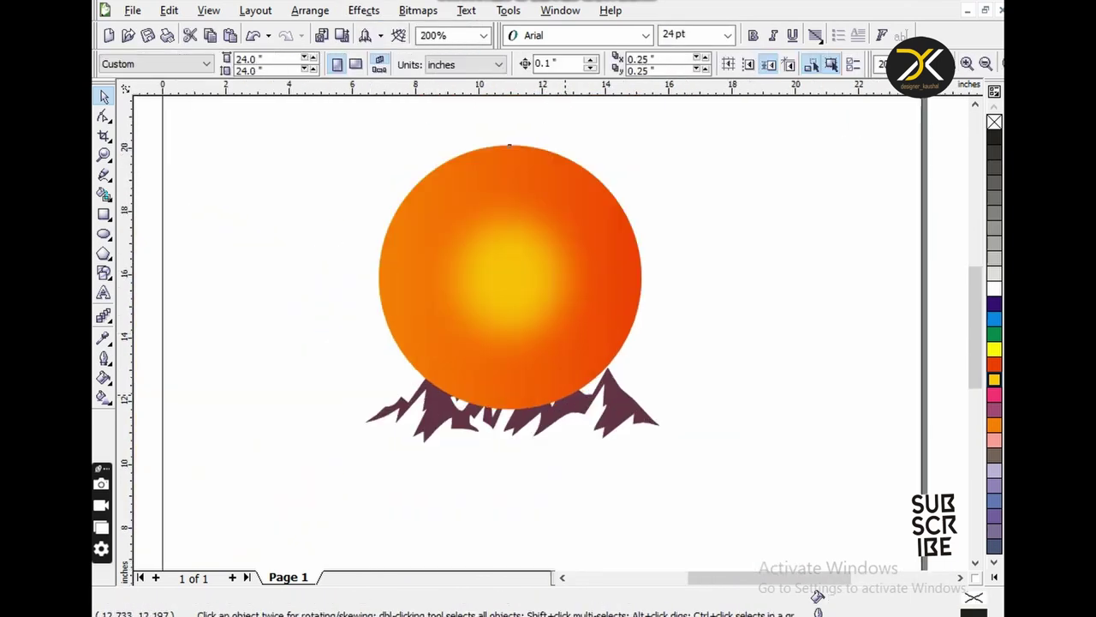
click(526, 331)
click(456, 400)
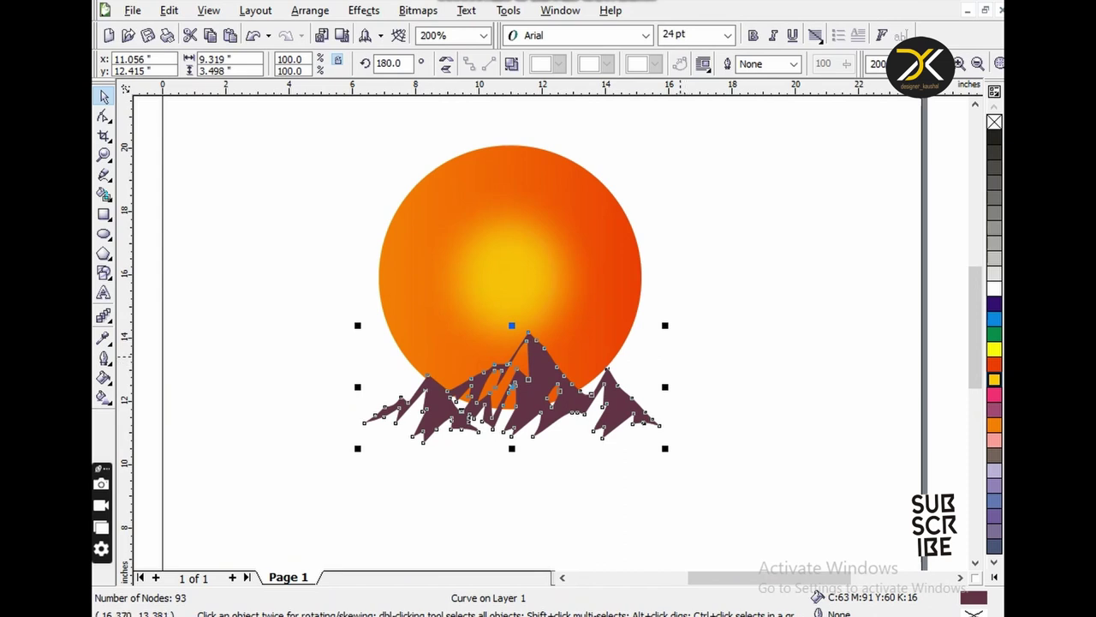
drag(528, 333, 511, 294)
key(Escape)
scroll(523, 466, up, 1)
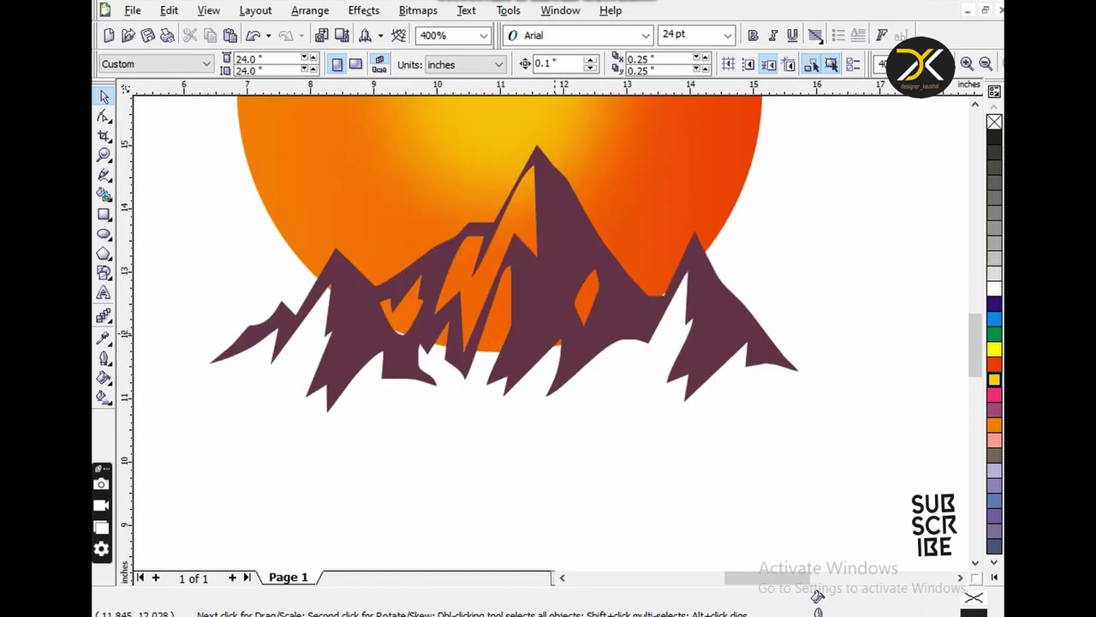
Step: Draw a rectangle about 9.3 by 0.58 inches across the mountain's jagged base, nudged up 0.1 inches, and fill it with Purple
click(400, 334)
key(F6)
drag(207, 363, 797, 400)
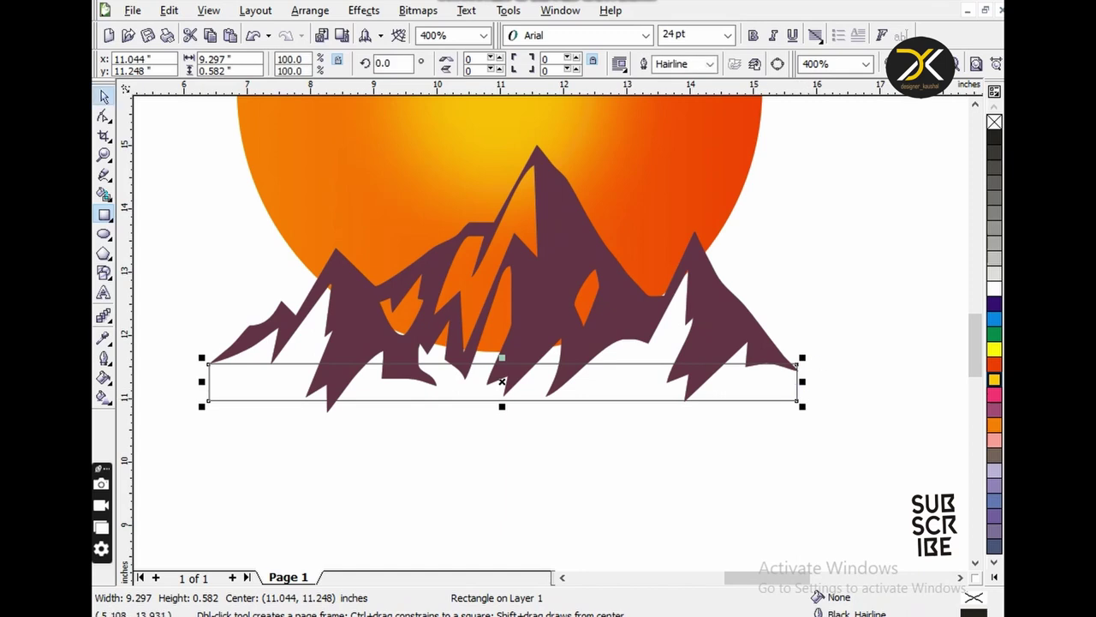
key(space)
key(Up)
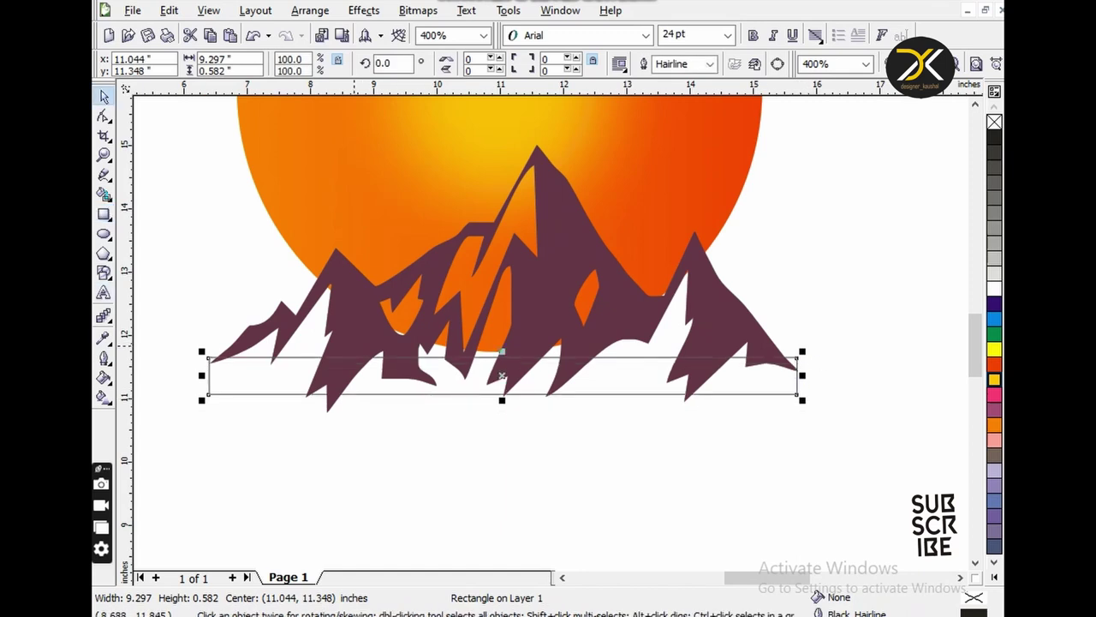
click(994, 410)
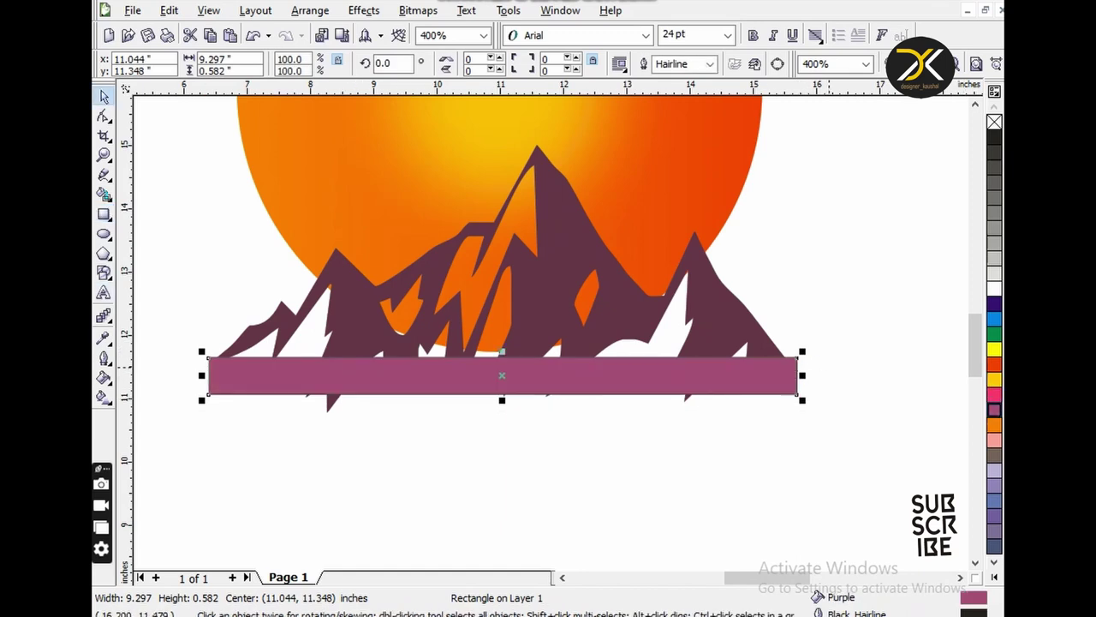
Step: Move the mountain and the purple rectangle together down to a clear area below the orange circle
shift+click(599, 286)
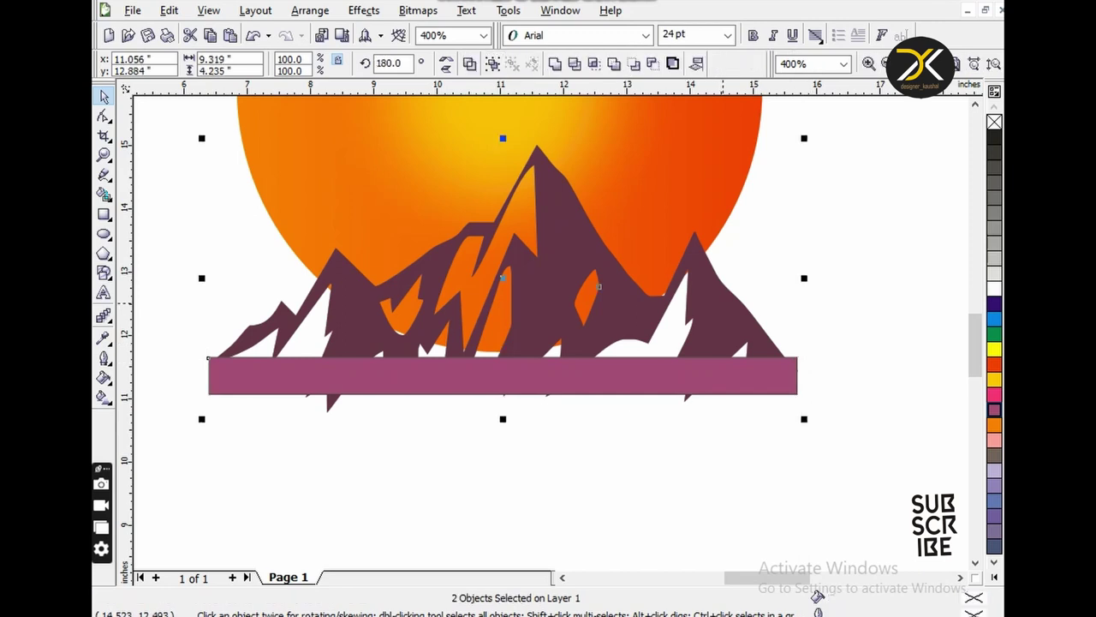
drag(598, 286, 592, 449)
scroll(582, 385, down, 3)
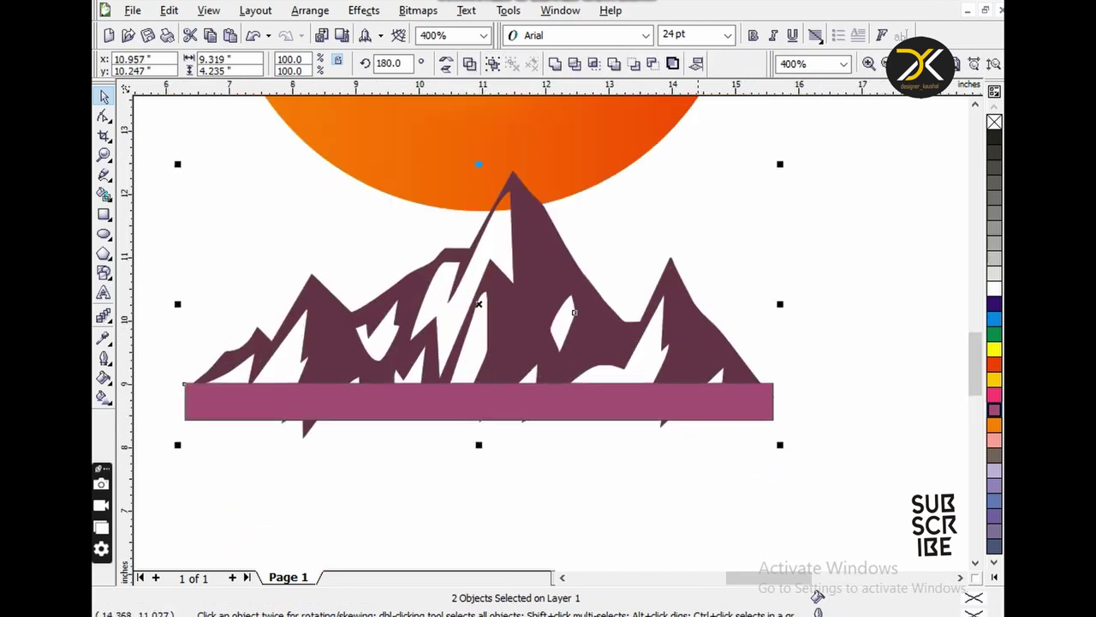
key(ctrl+z)
key(Escape)
Step: Smart Fill the mountain body and every enclosed white gap above the purple rectangle with Desert Blue and a hairline outline
key(g)
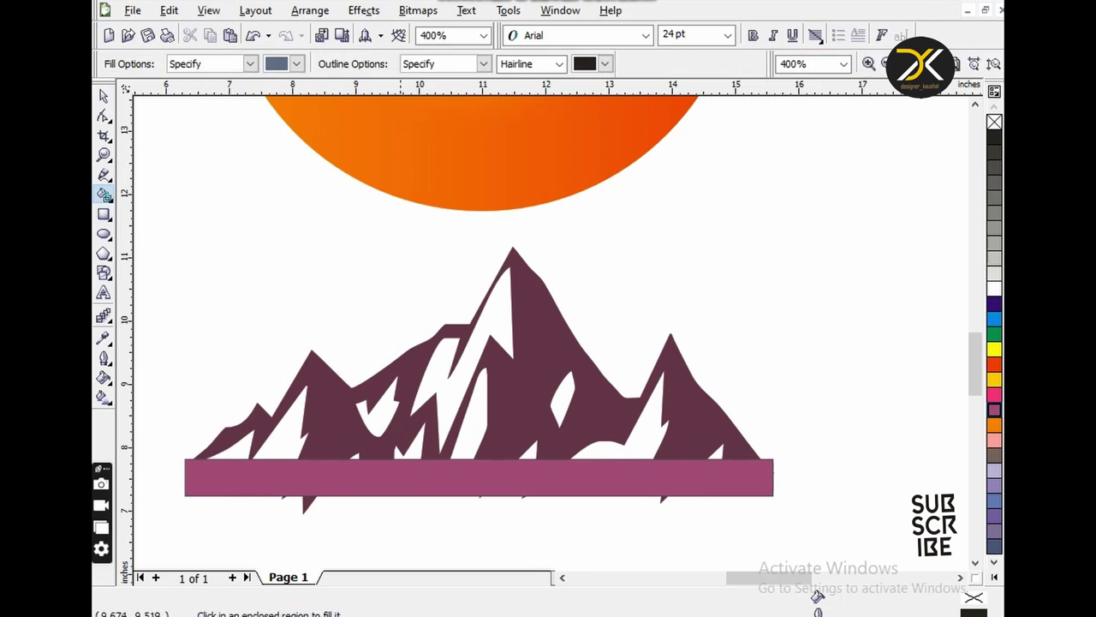
click(437, 362)
click(399, 366)
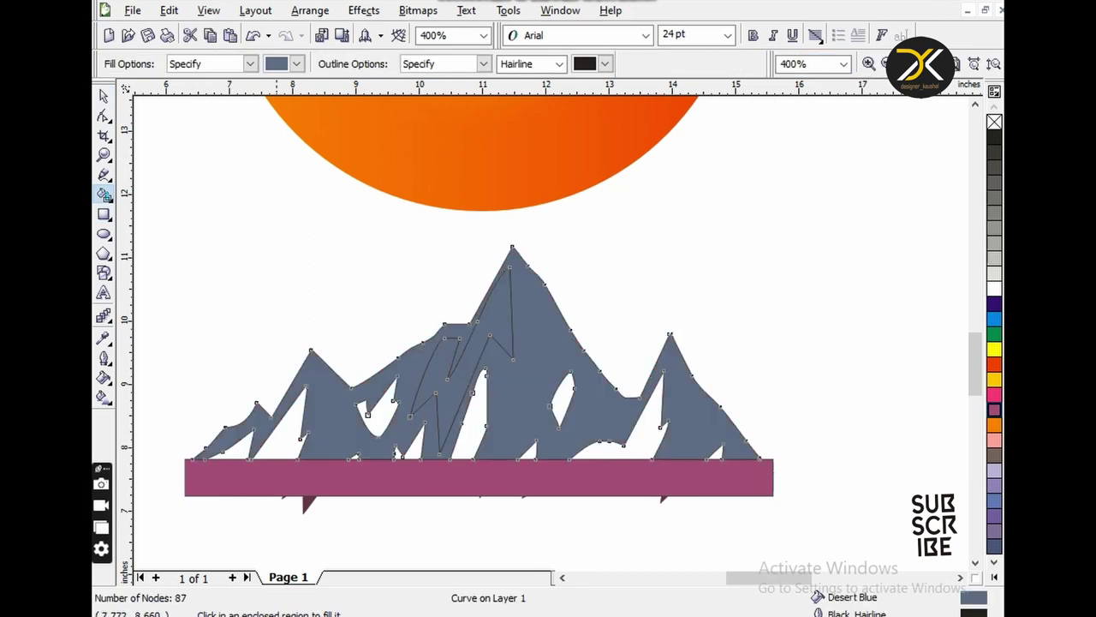
click(257, 441)
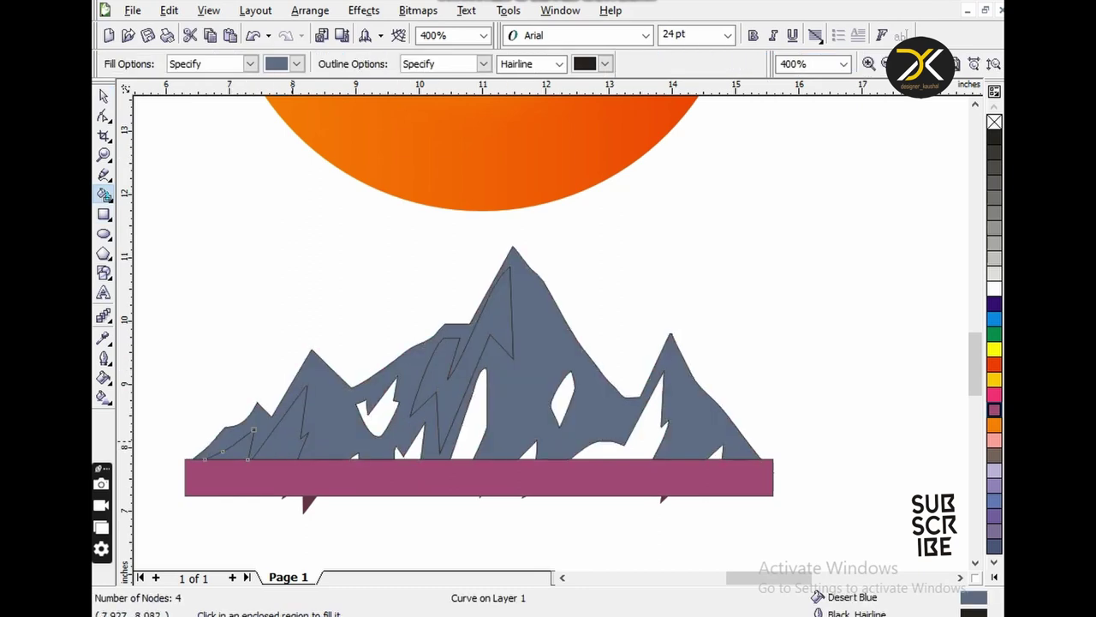
click(369, 417)
click(471, 415)
click(562, 399)
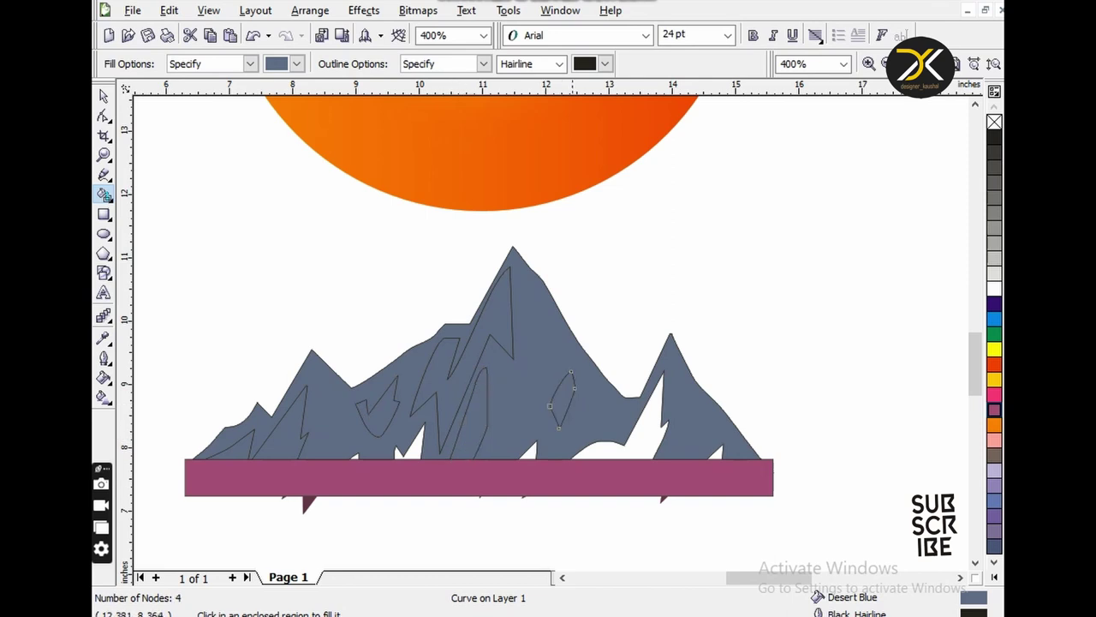
click(617, 449)
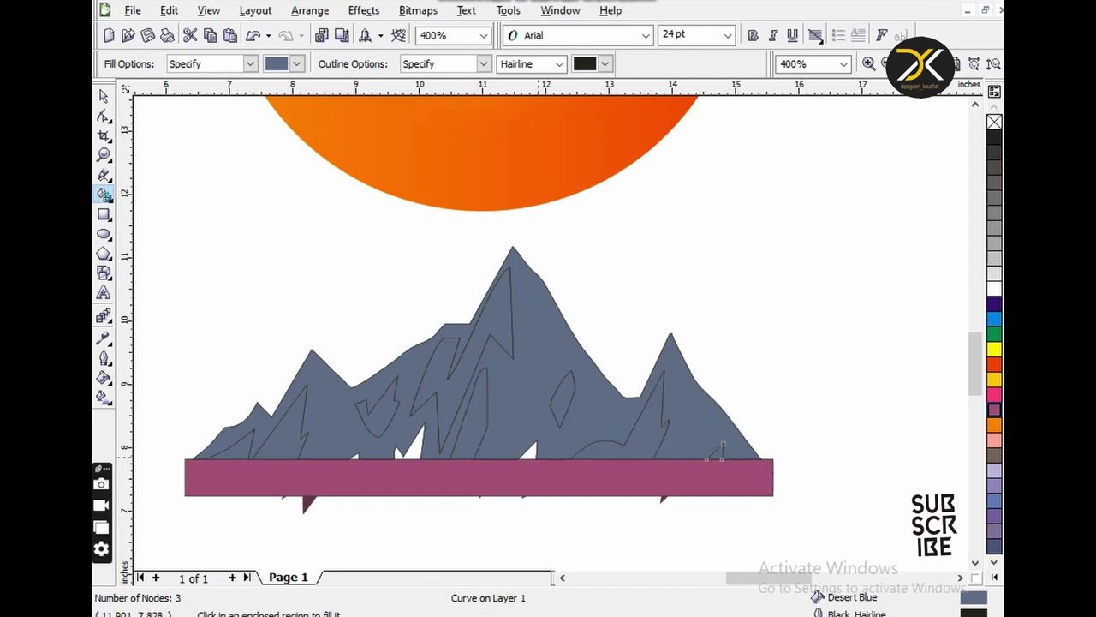
click(415, 445)
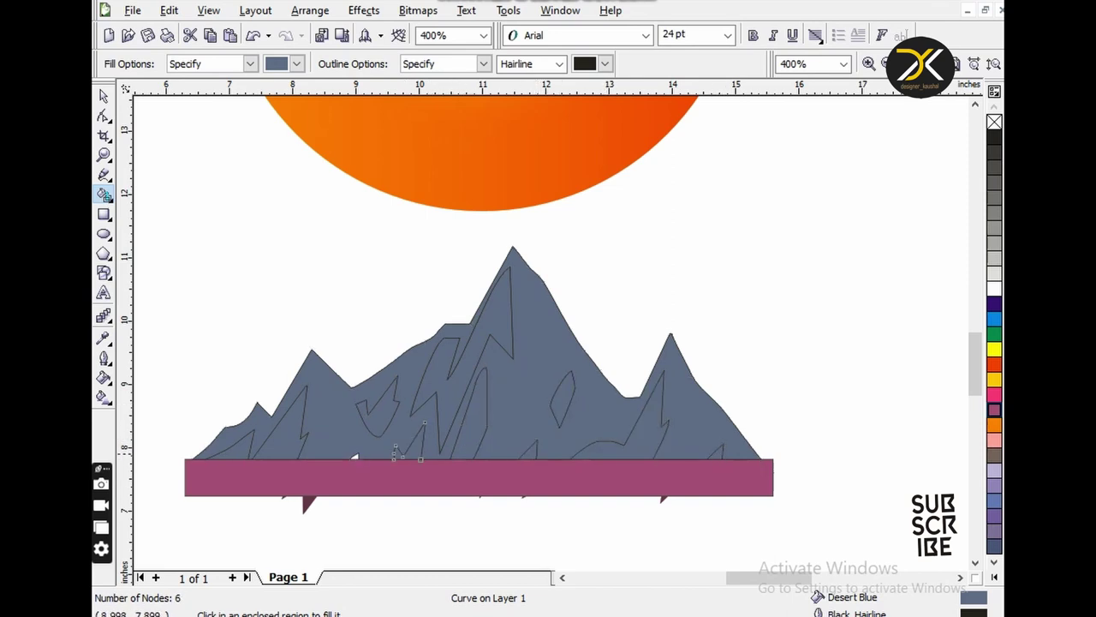
key(space)
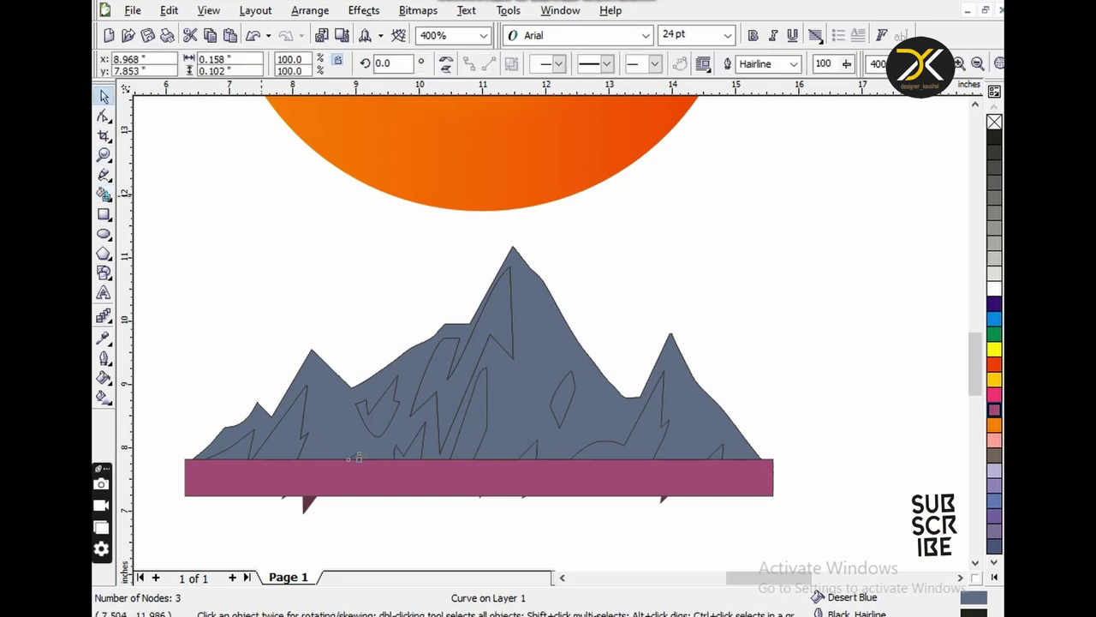
Step: Delete the purple rectangle and the original mountain curve, keeping only the blue filled shapes
click(357, 475)
key(Delete)
key(Delete)
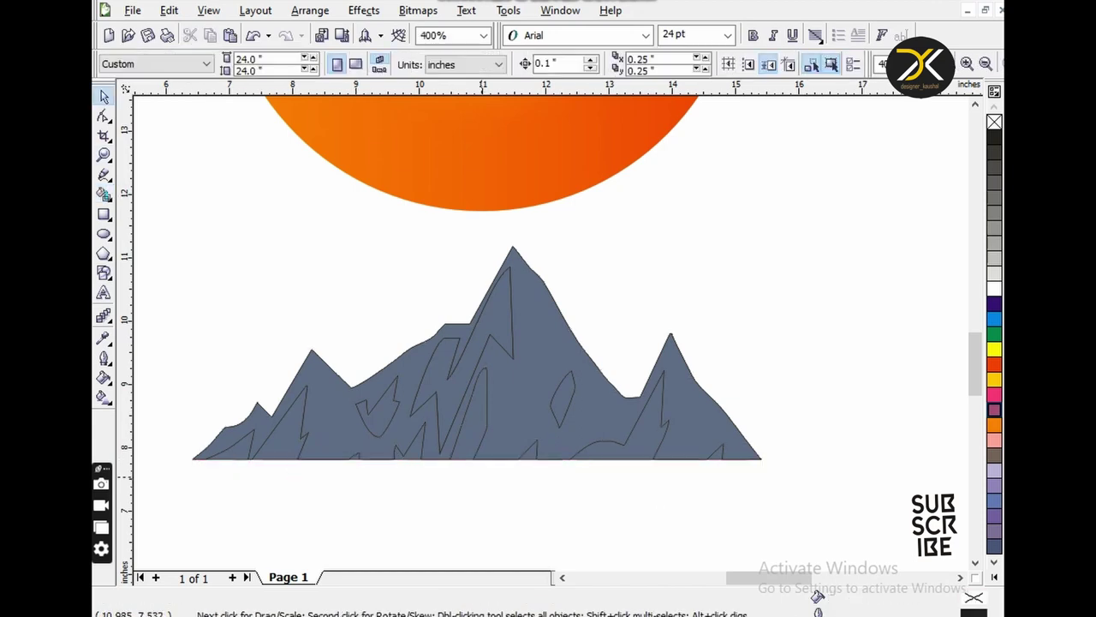
drag(493, 282, 520, 216)
key(ctrl+z)
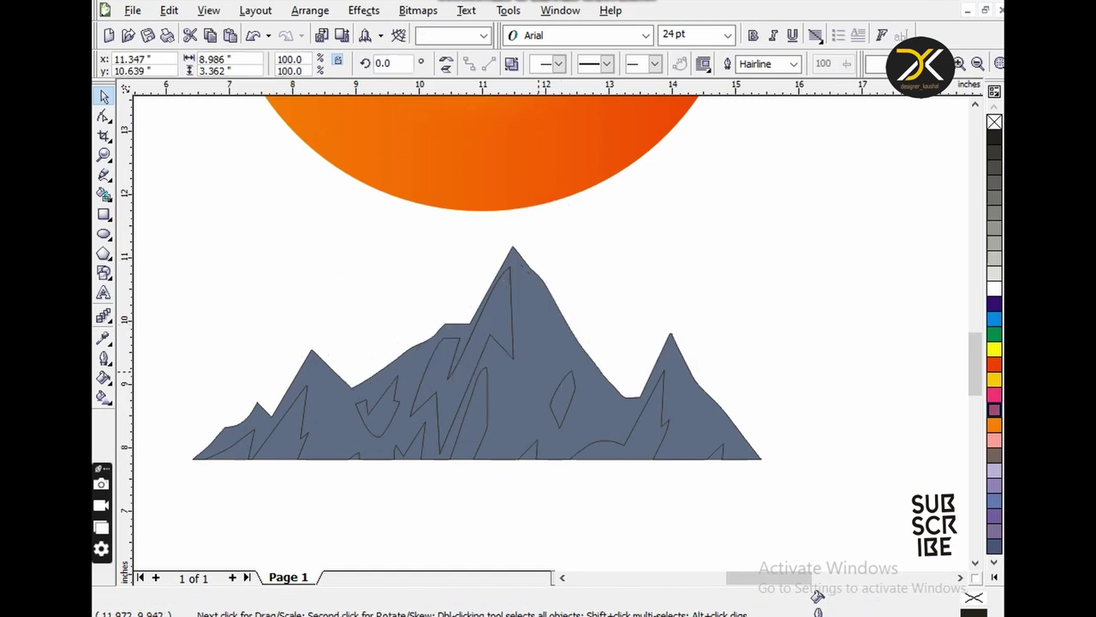
drag(493, 283, 520, 215)
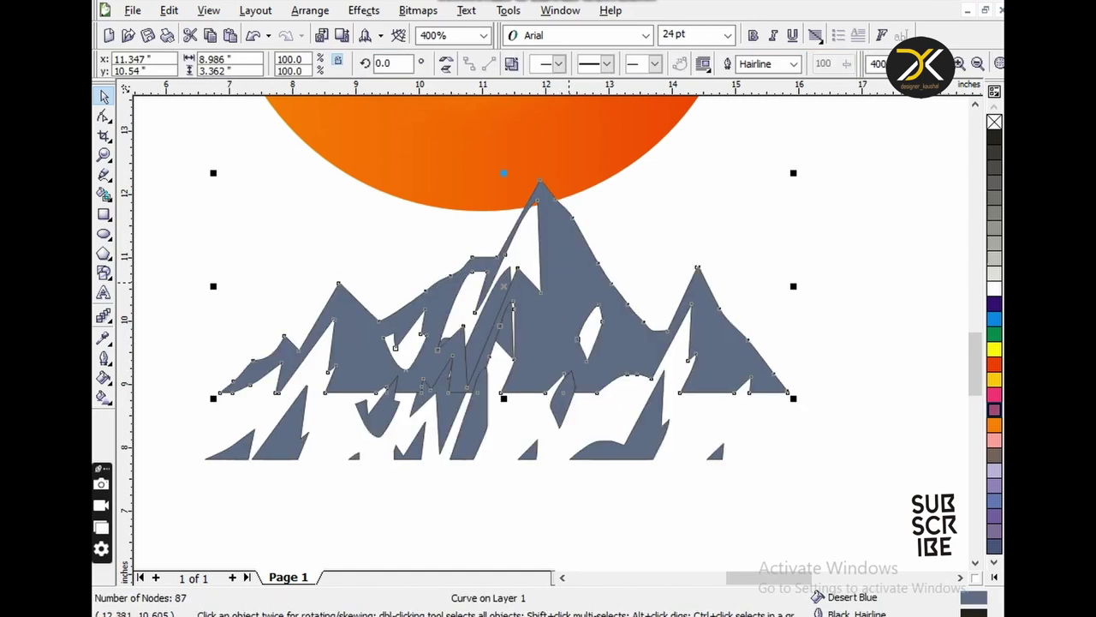
key(ctrl+z)
Step: Weld the blue mountain body with the filled gap shapes along its base, leaving out the four inner snow shapes
click(714, 451)
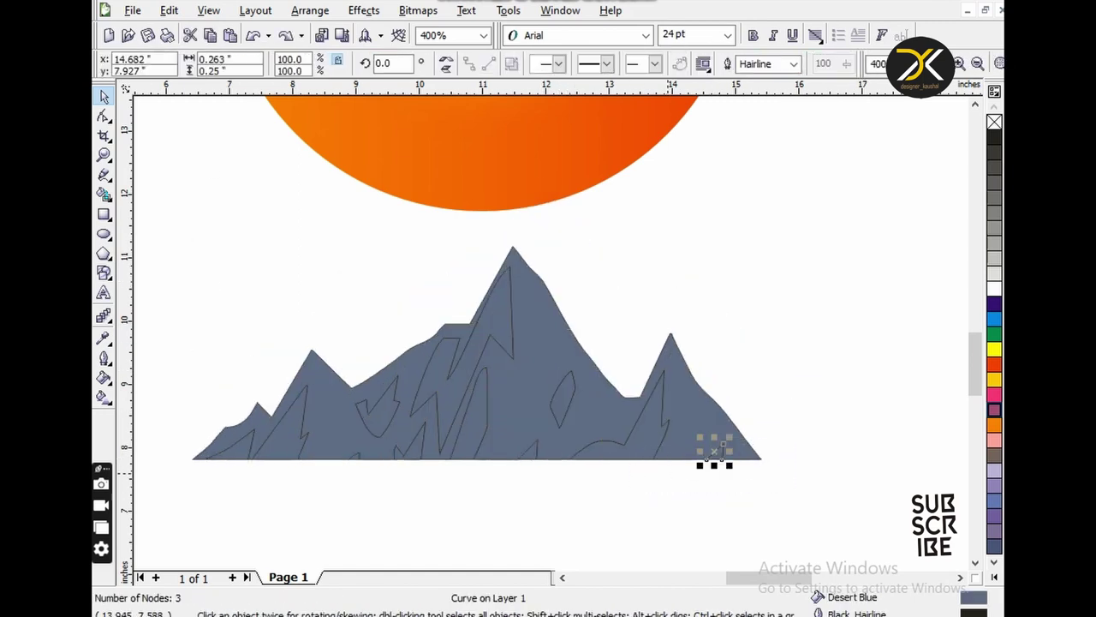
shift+click(528, 457)
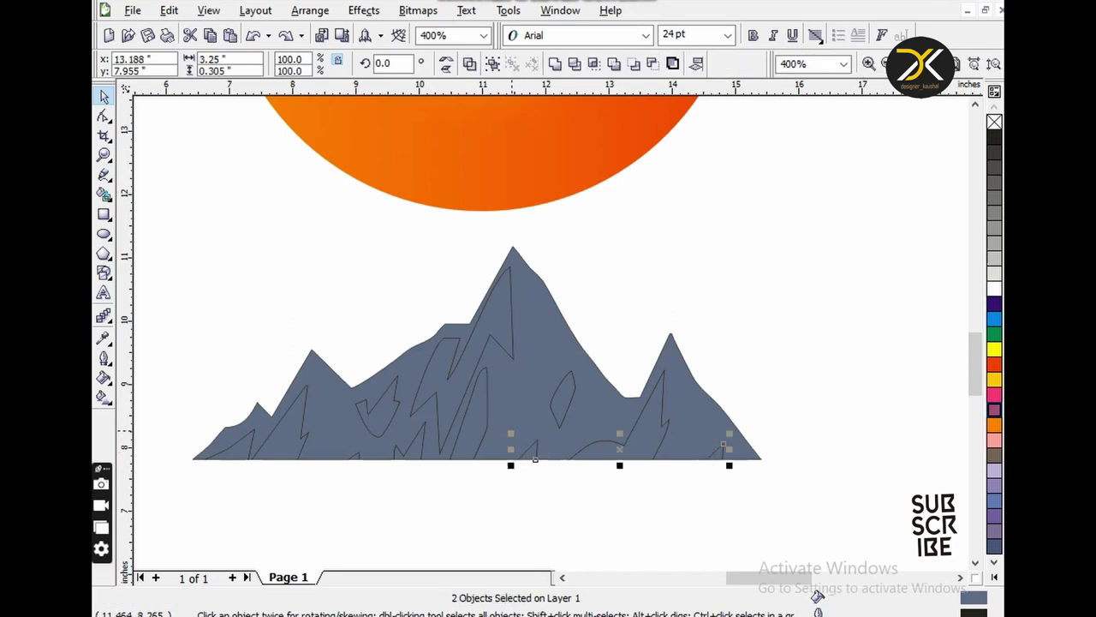
shift+click(395, 456)
shift+click(360, 450)
shift+click(330, 434)
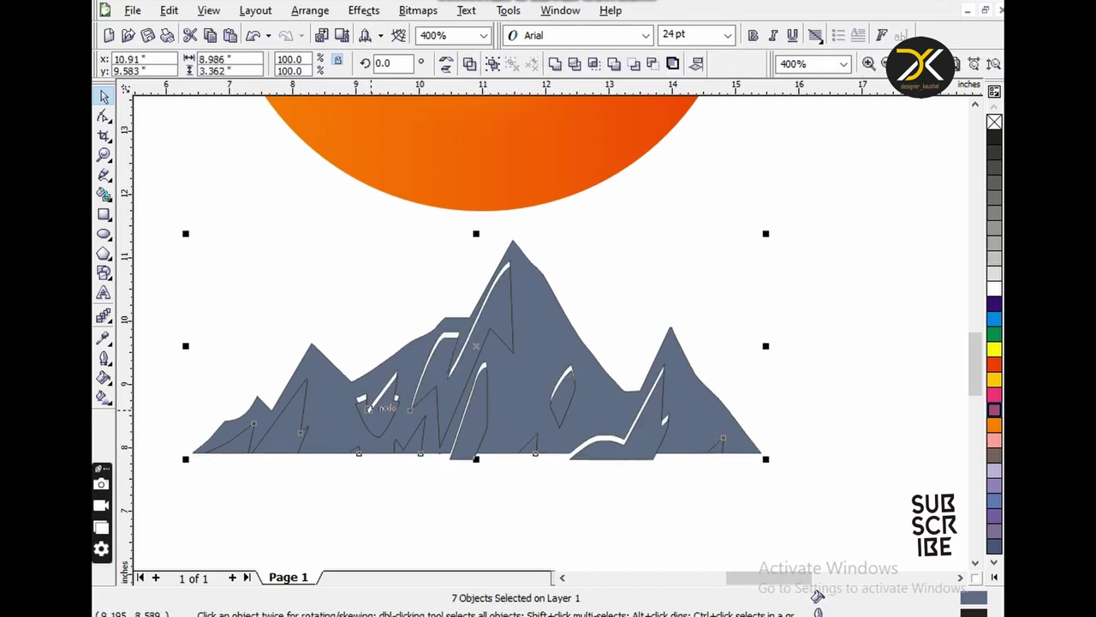
shift+click(620, 453)
key(Up)
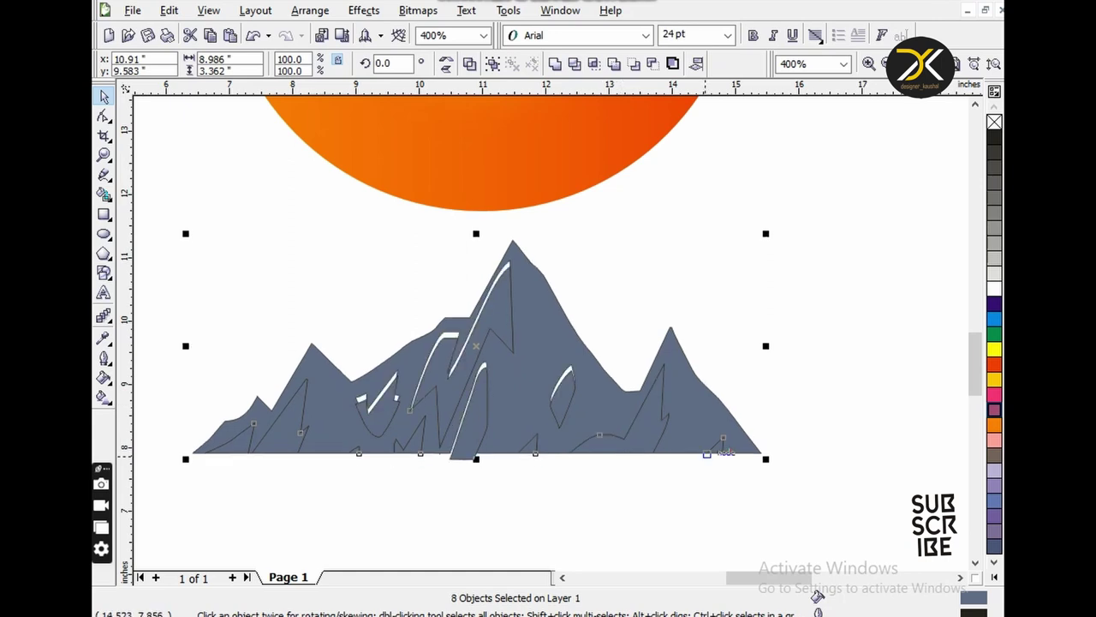
key(Down)
click(555, 63)
key(Escape)
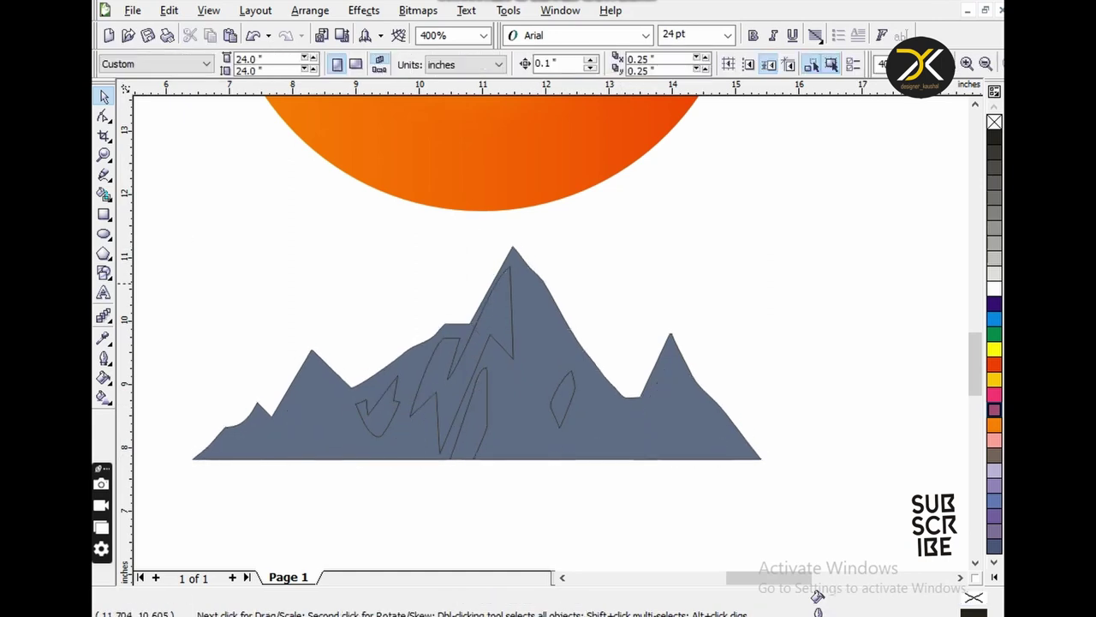
Step: Fill the four inner snow shapes with white and remove their outlines
drag(297, 248, 648, 508)
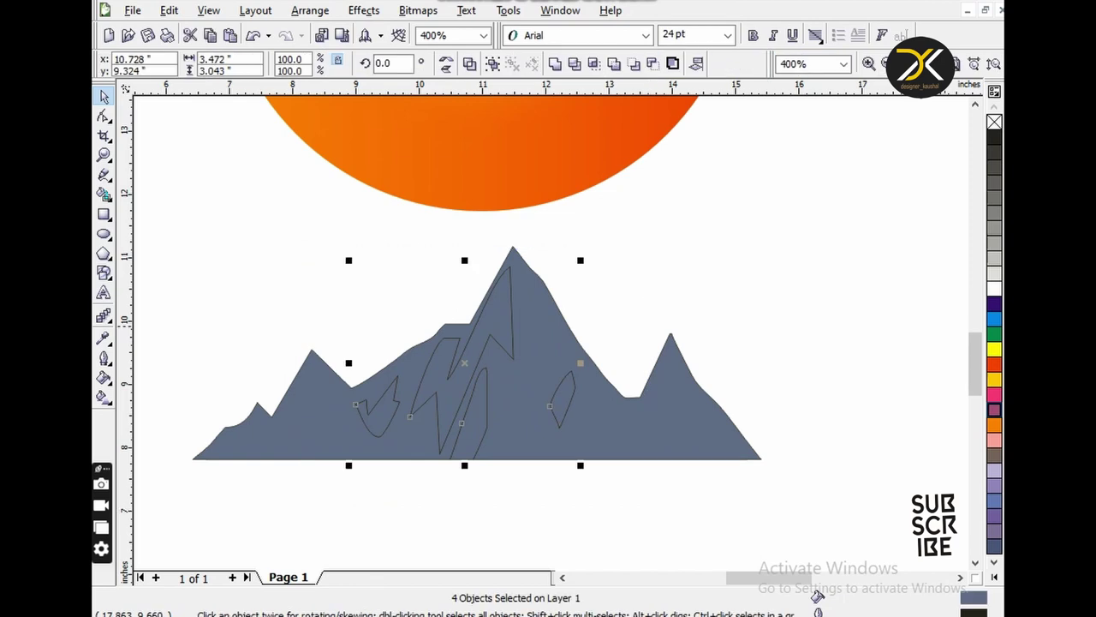
key(shift+Page_Up)
click(104, 358)
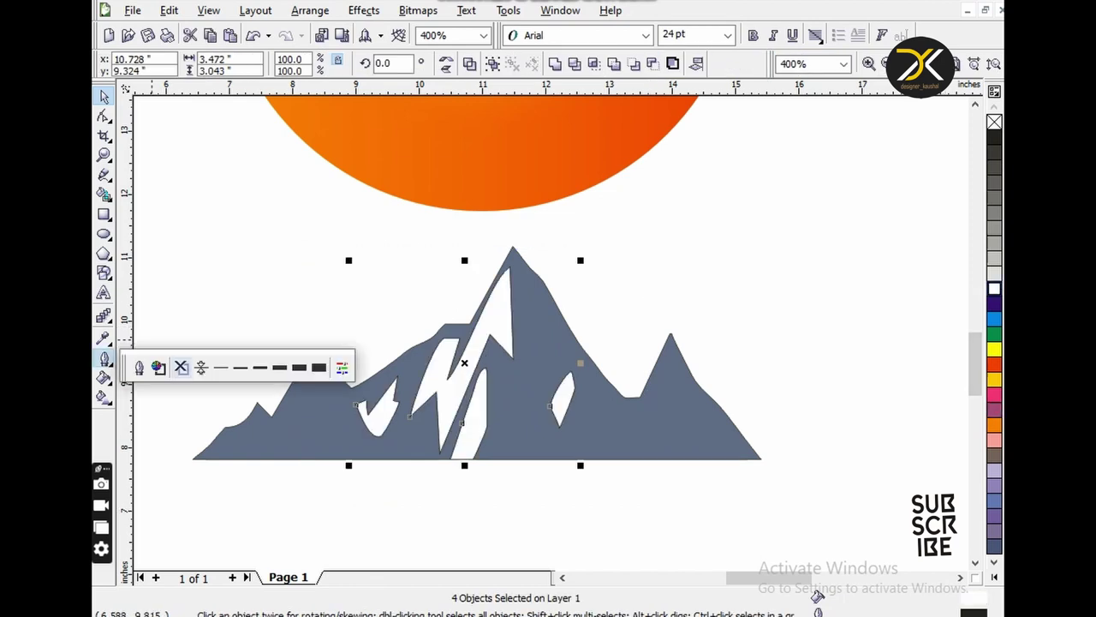
click(182, 367)
key(Escape)
Step: Move the whole mountain up over the lower part of the orange circle and remove its outline
scroll(731, 329, down, 1)
drag(416, 274, 893, 465)
drag(679, 386, 677, 278)
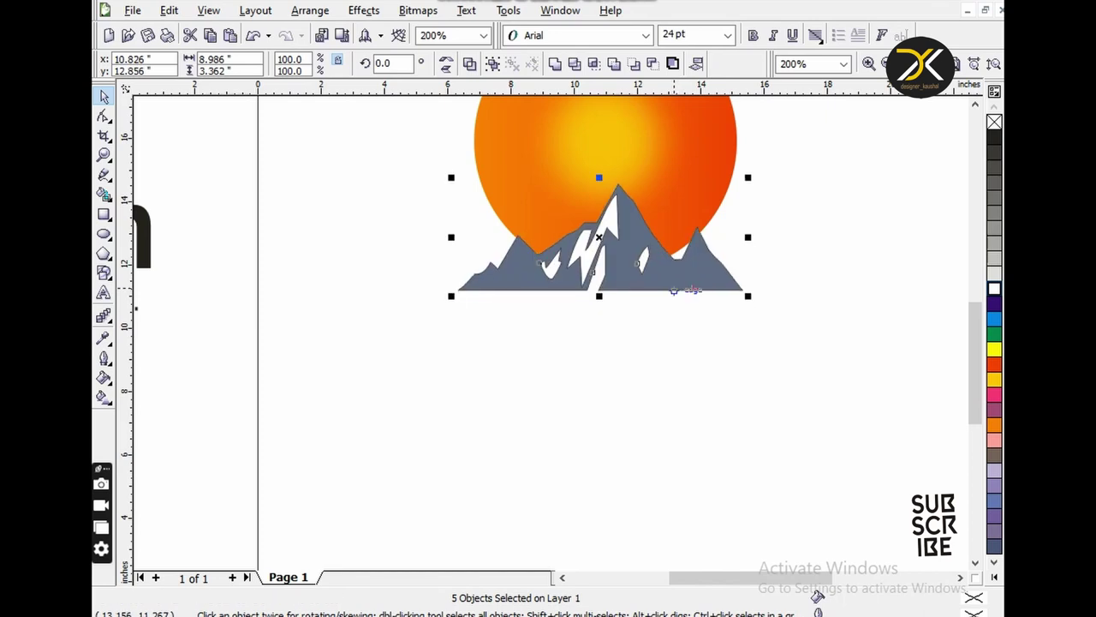
click(104, 358)
click(182, 368)
key(F10)
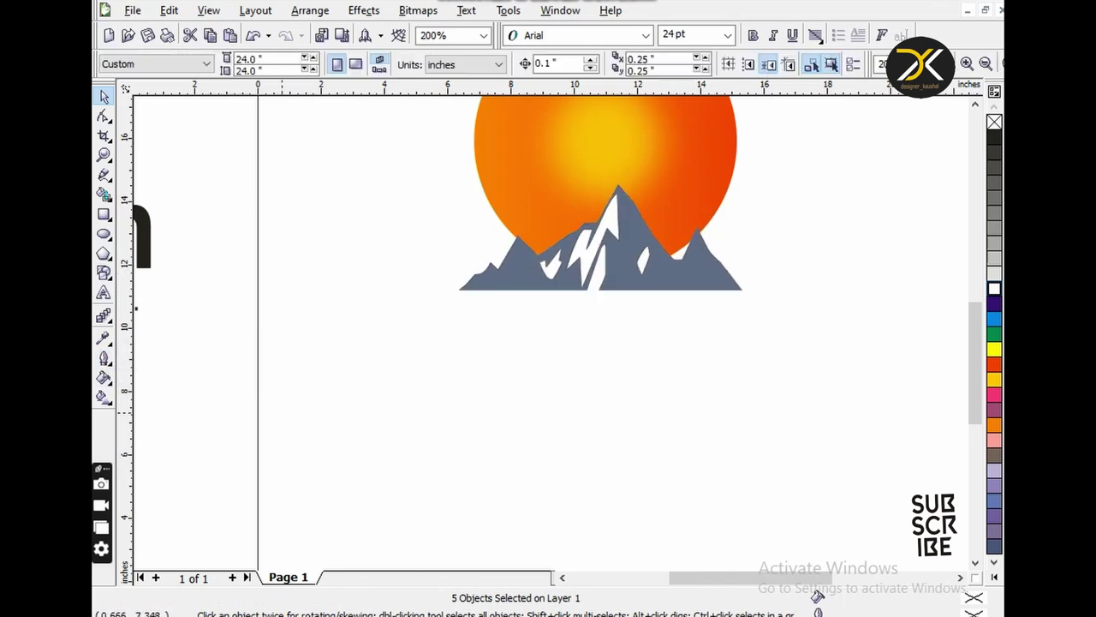
Step: Nudge the mountain and its snow shapes up 0.2 inches against the orange circle
click(597, 257)
drag(595, 267, 597, 270)
key(Escape)
scroll(599, 257, up, 2)
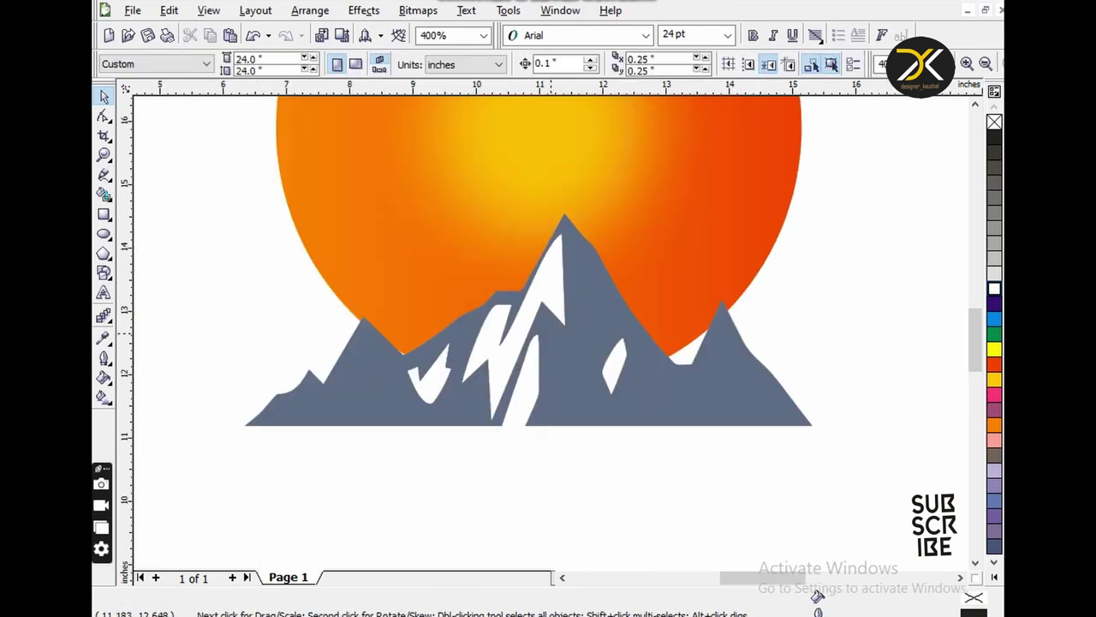
scroll(548, 334, down, 4)
drag(431, 317, 615, 387)
key(shift+F2)
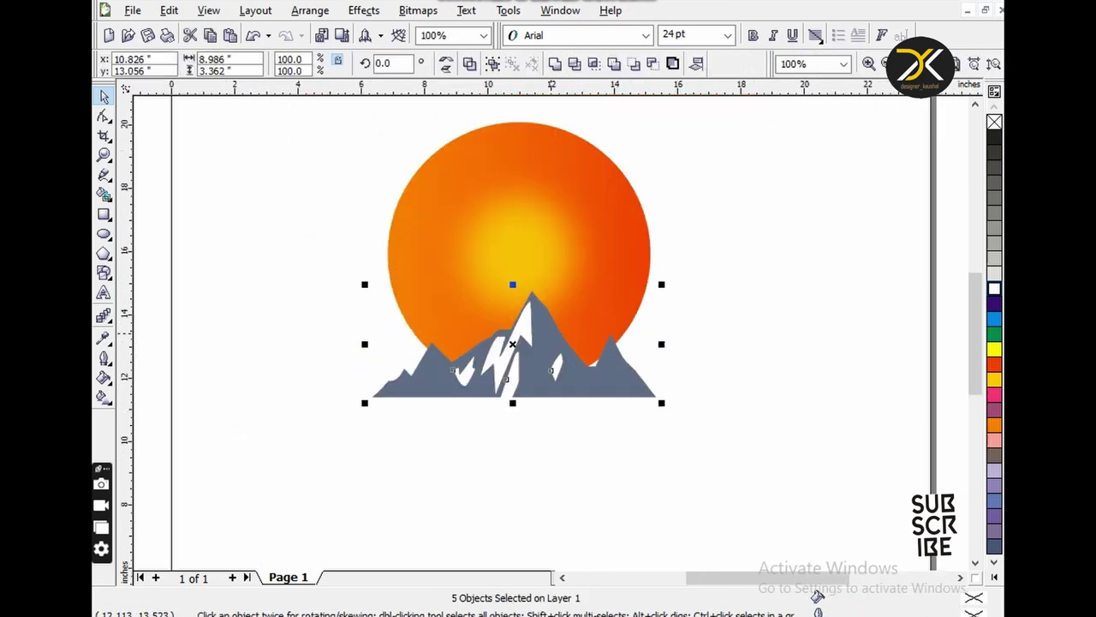
key(Escape)
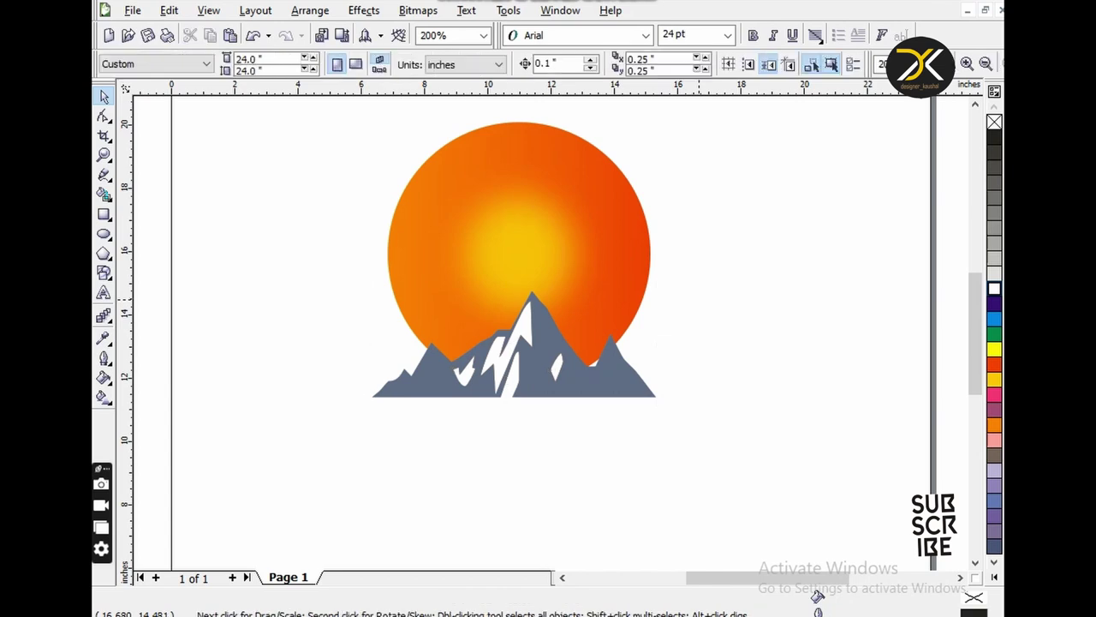
Step: Move the hiker bitmap next to the orange circle and trace it into curves
key(F3)
drag(745, 193, 568, 298)
key(shift+F2)
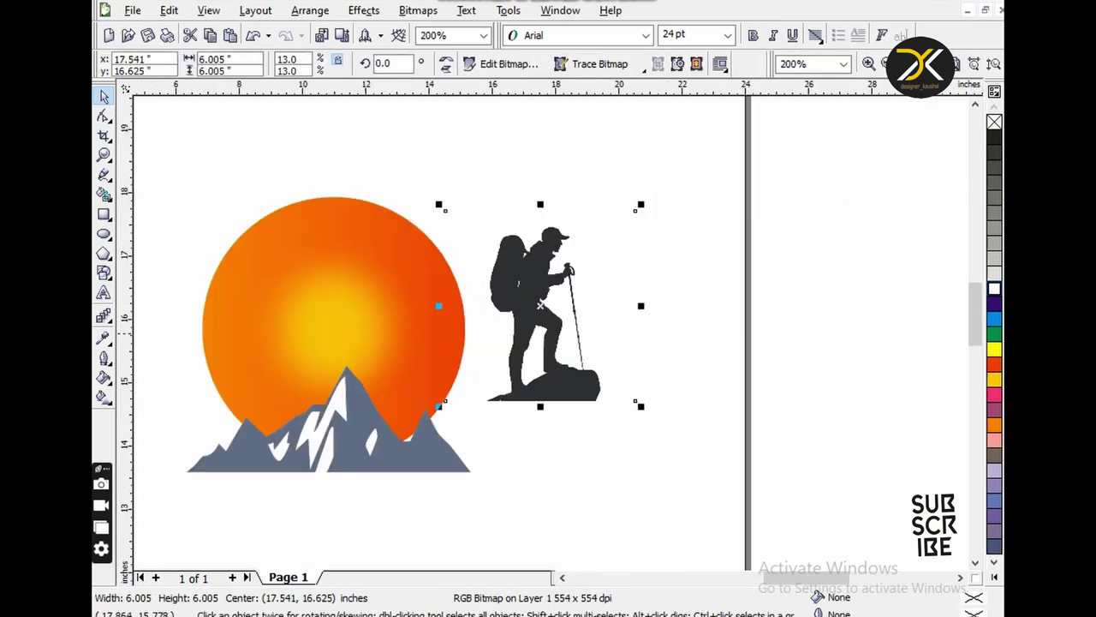
scroll(531, 282, up, 2)
click(601, 64)
key(Escape)
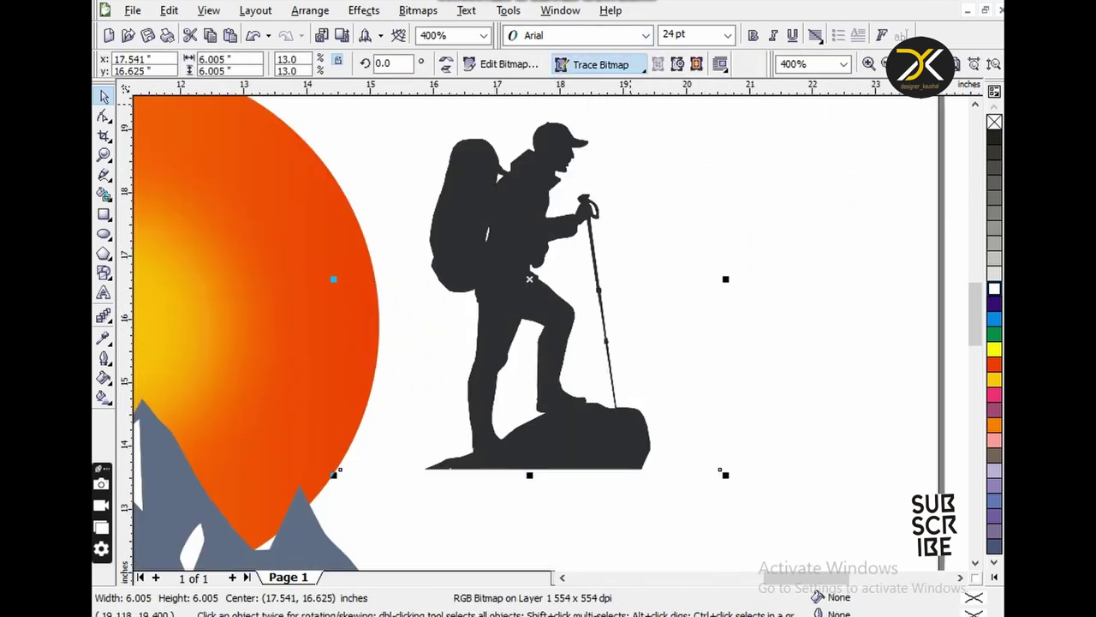
Step: Separate the traced hiker from its bitmap and move the hiker curve onto the orange circle
key(F3)
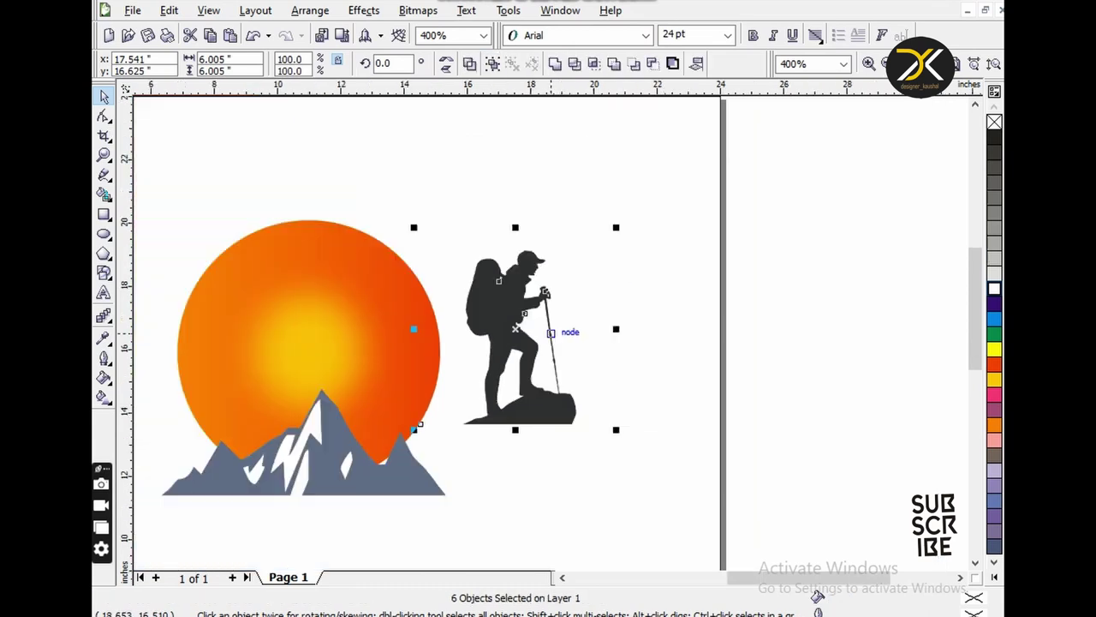
key(Escape)
drag(520, 342, 684, 460)
drag(421, 189, 582, 448)
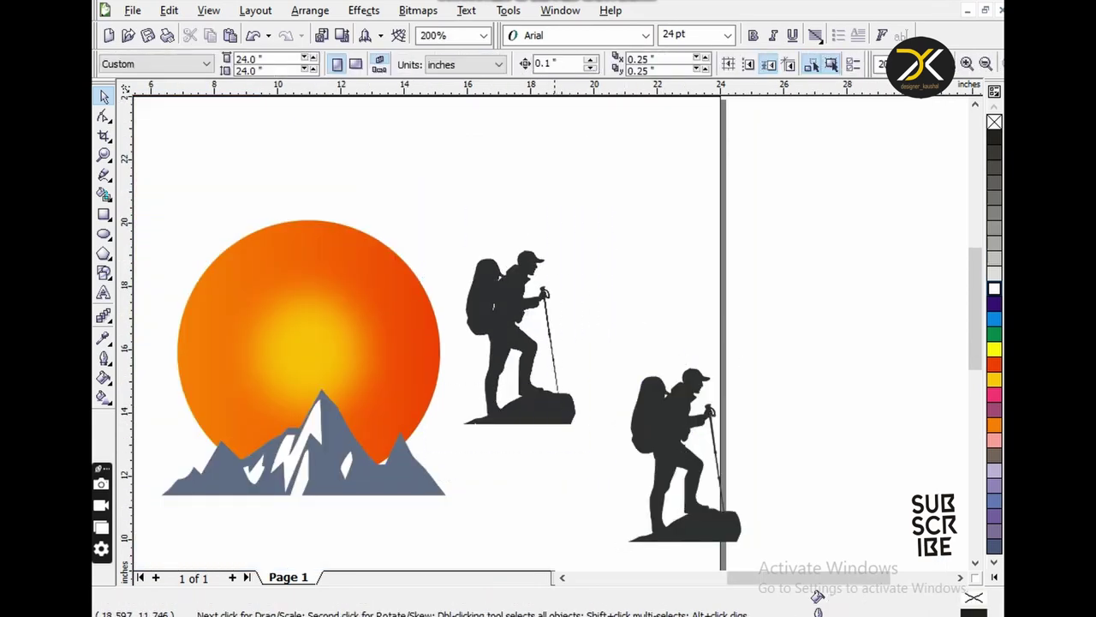
mouse_move(685, 460)
mouse_down()
mouse_move(585, 402)
mouse_move(409, 380)
mouse_move(358, 344)
mouse_up()
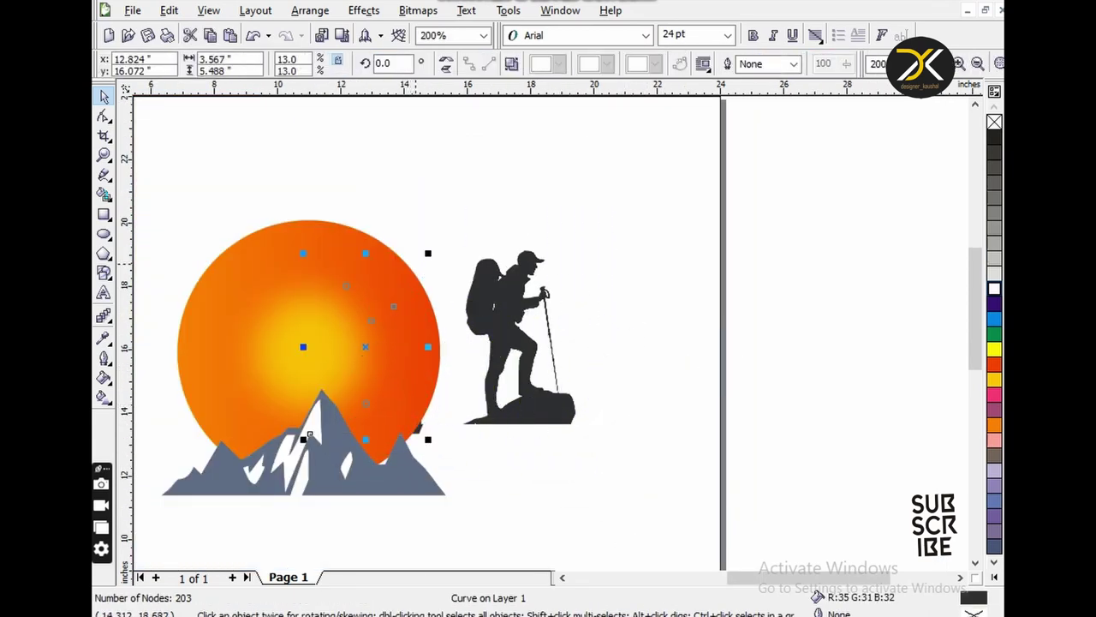
Step: Bring the traced hiker to the front of the mountain and sun, and delete its source bitmap
key(shift+Page_Up)
click(512, 334)
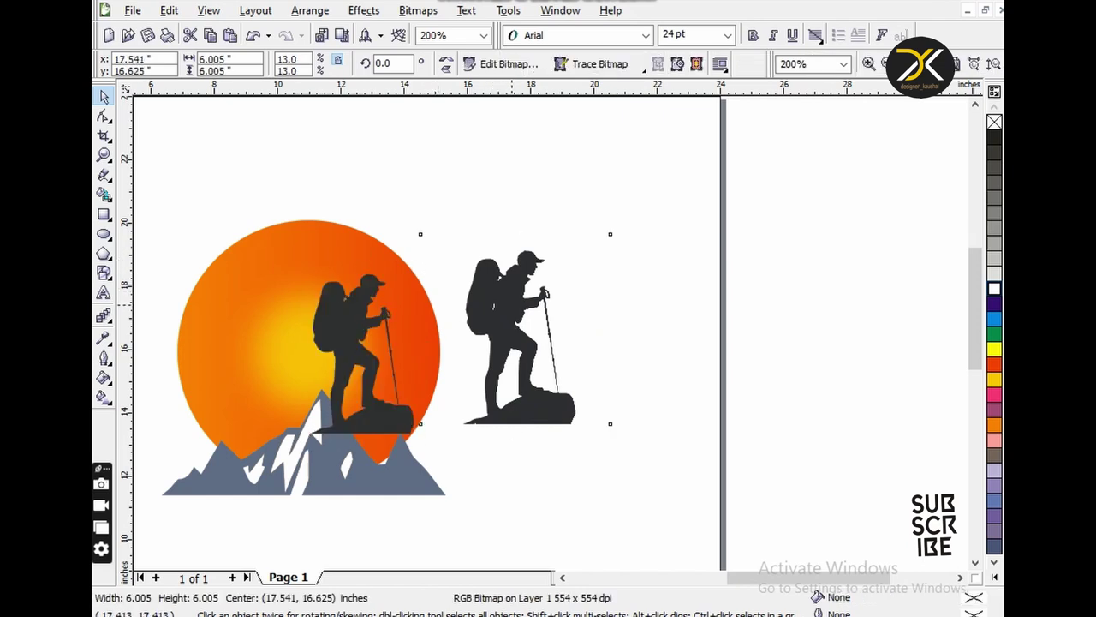
key(Delete)
Step: Recolor the blue mountain with the hiker's dark fill, R:35 G:31 B:32
key(F2)
click(358, 415)
click(536, 324)
click(104, 338)
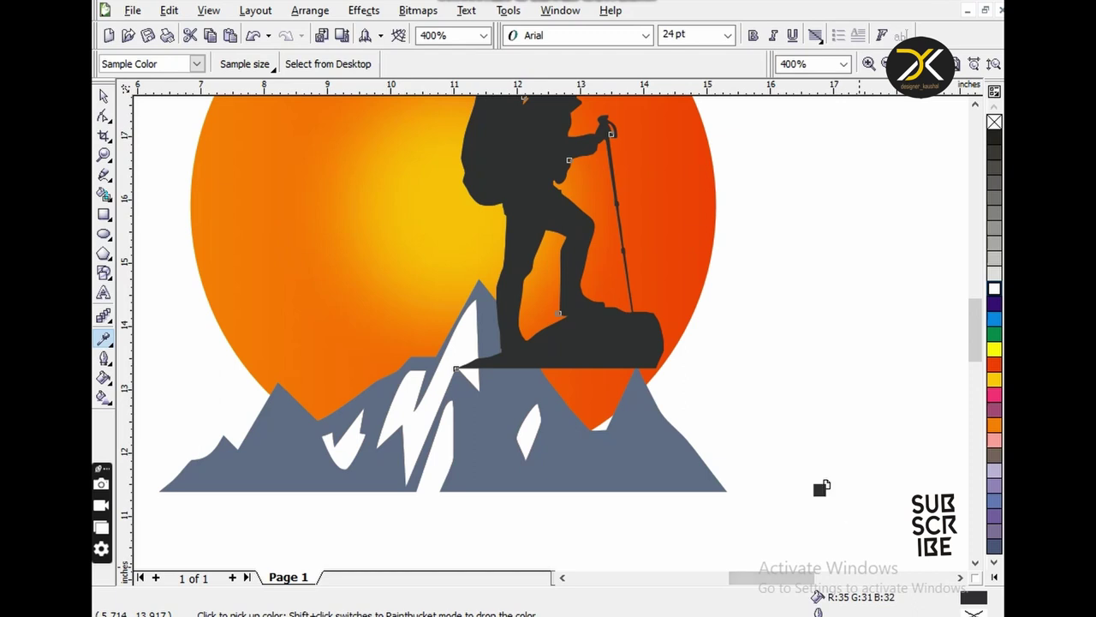
click(676, 486)
key(F10)
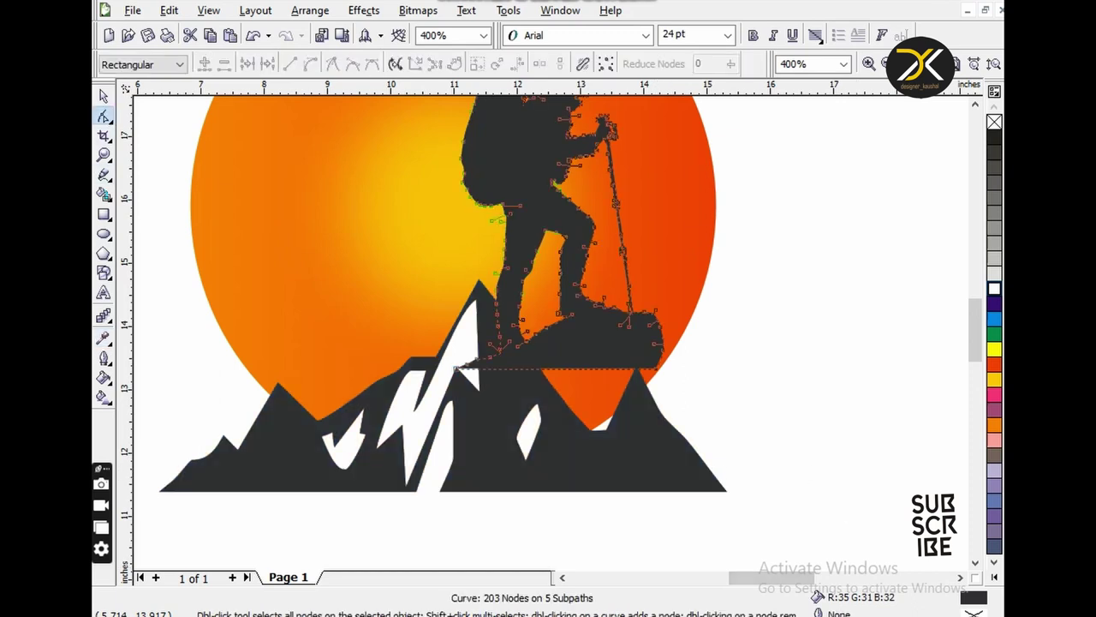
Step: Crop the traced hiker just below the feet to remove its rock base
click(104, 136)
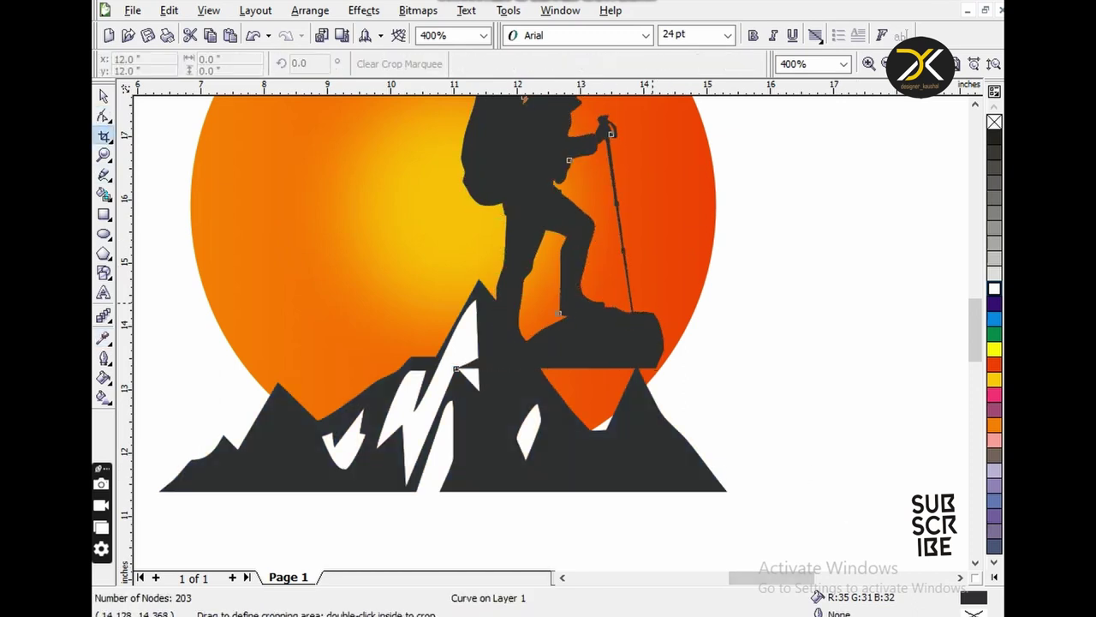
scroll(450, 361, down, 2)
drag(418, 156, 552, 336)
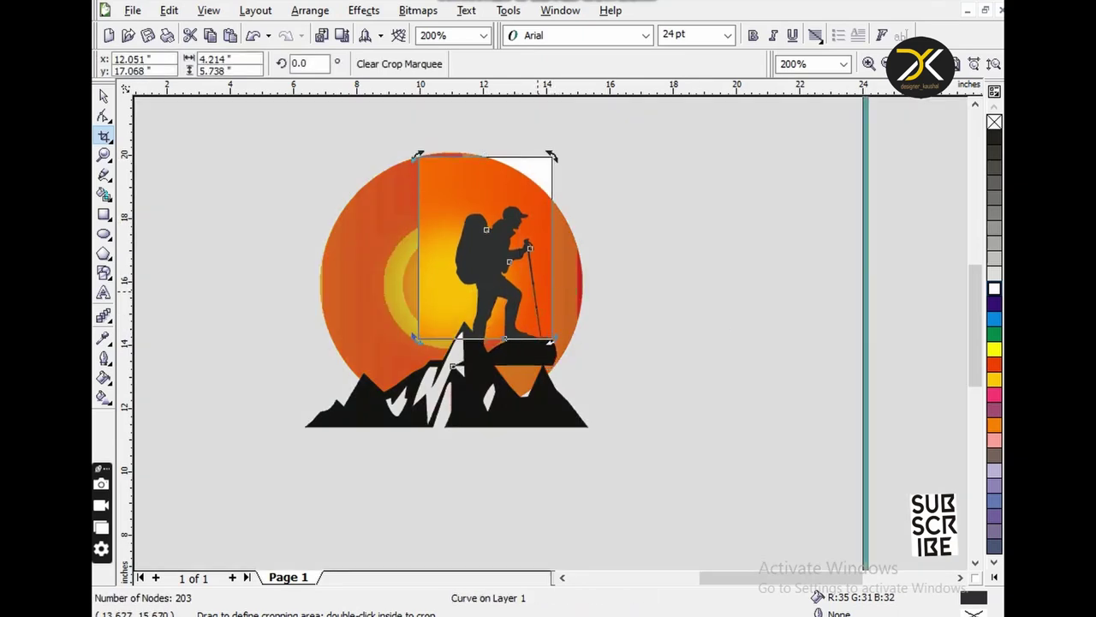
double_click(539, 312)
Step: Move the cropped hiker down so its feet reach the mountain
key(Down)
key(Down)
key(Down)
key(Down)
key(Down)
key(Down)
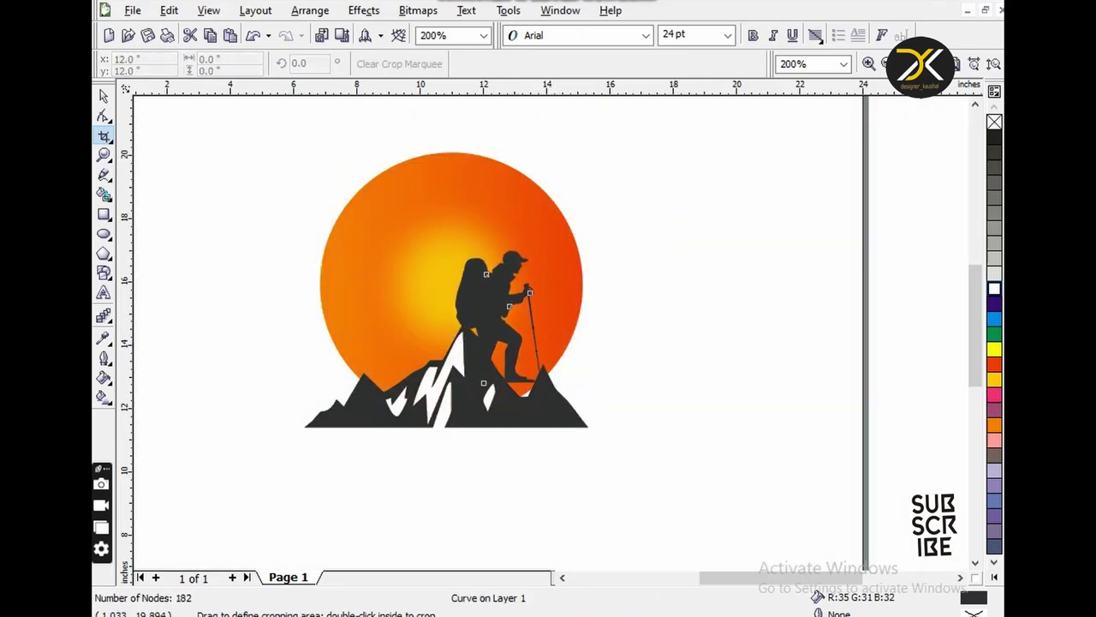
key(space)
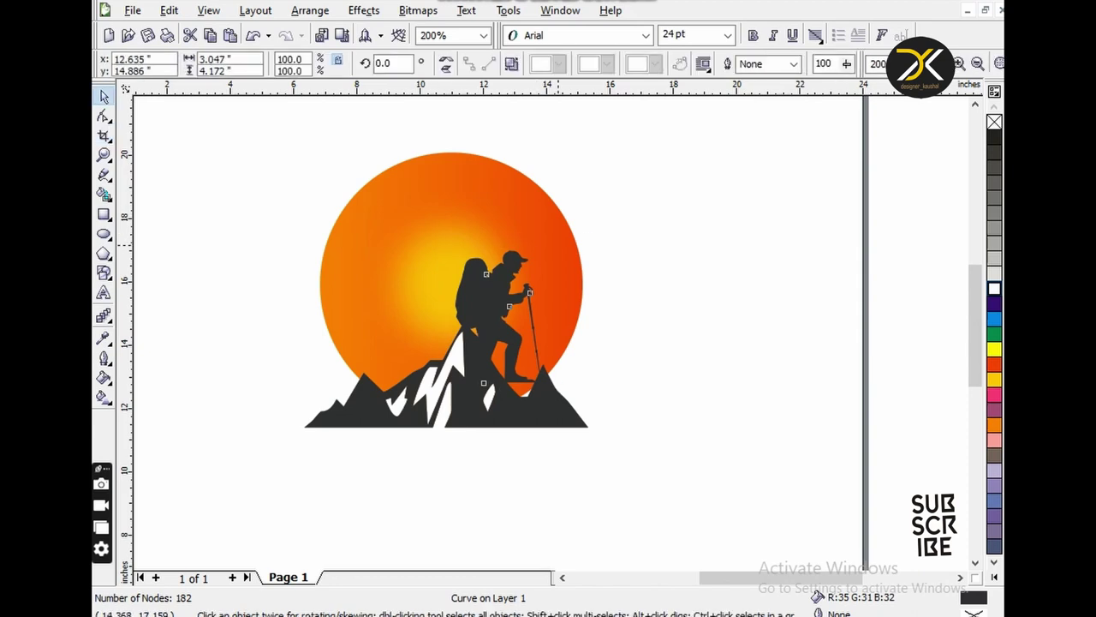
Step: Enlarge the hiker to about 3.4 by 5.3 inches and shift it 0.3 inches toward the mountain's main peak
drag(558, 244, 508, 207)
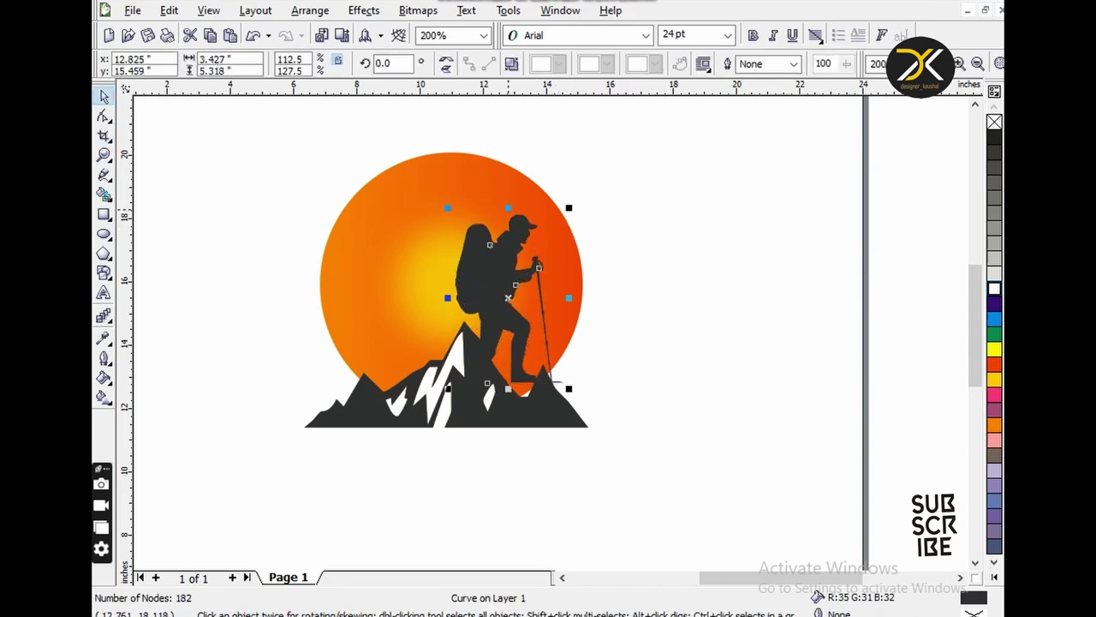
key(Left)
key(Left)
key(Left)
key(Left)
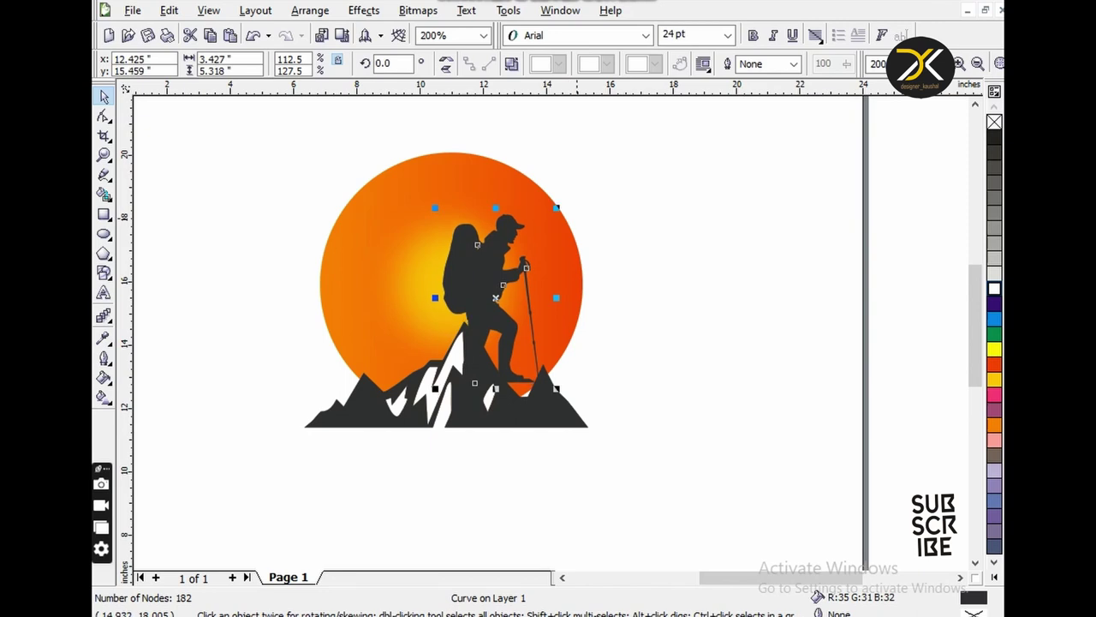
key(Escape)
key(Tab)
key(Tab)
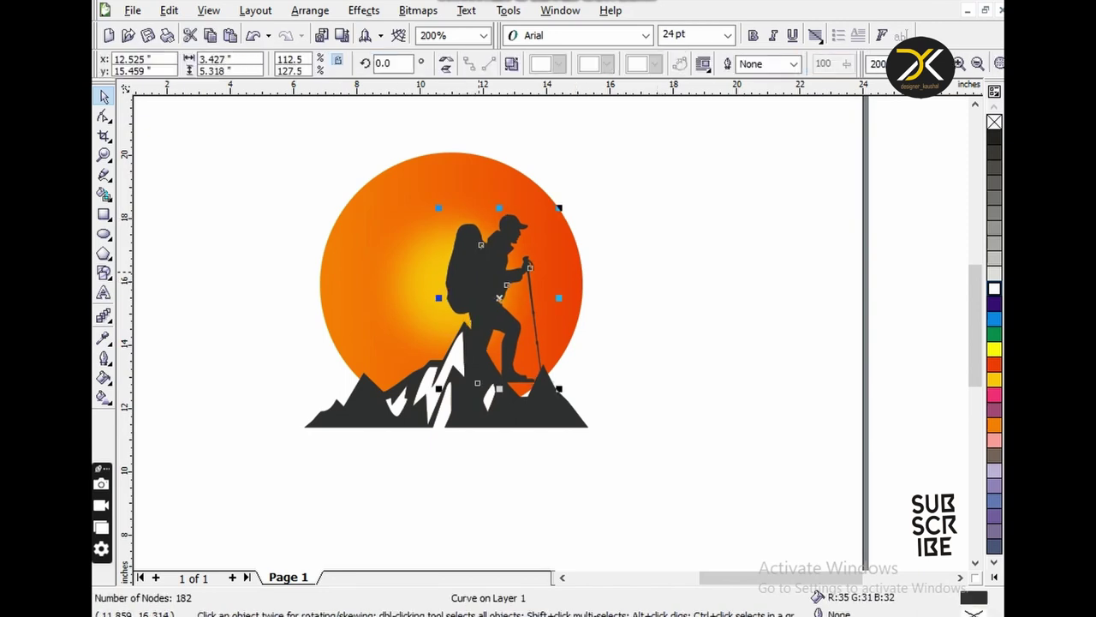
Step: Place the second hiker bitmap on the page beside the sun, trace it with Quick Trace and ungroup the result
key(F4)
drag(754, 267, 479, 325)
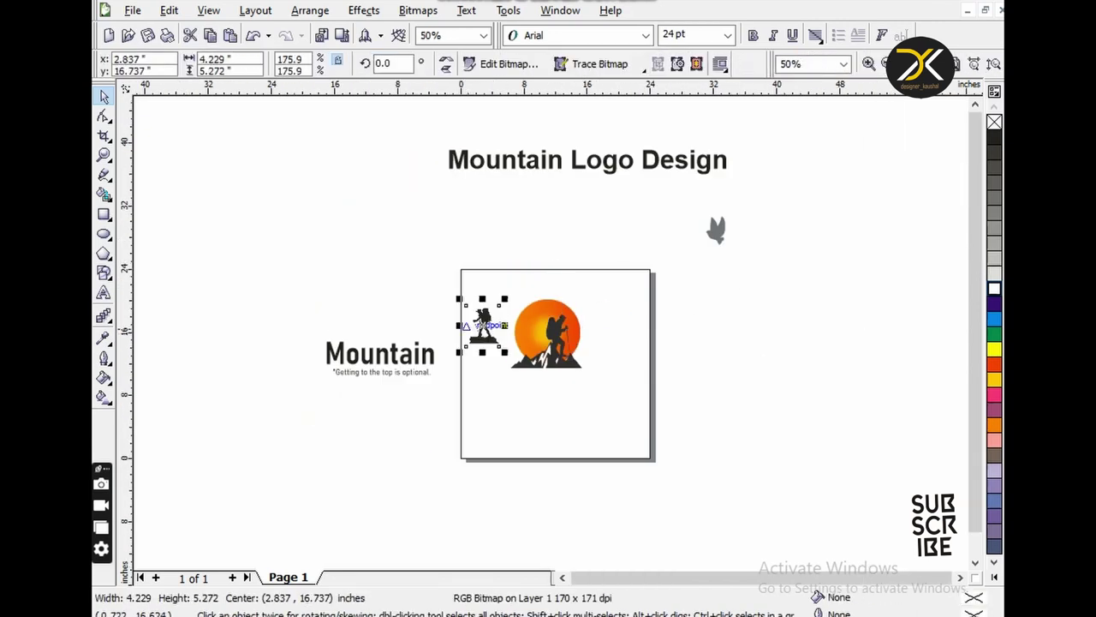
scroll(462, 318, up, 3)
drag(594, 345, 558, 345)
click(600, 64)
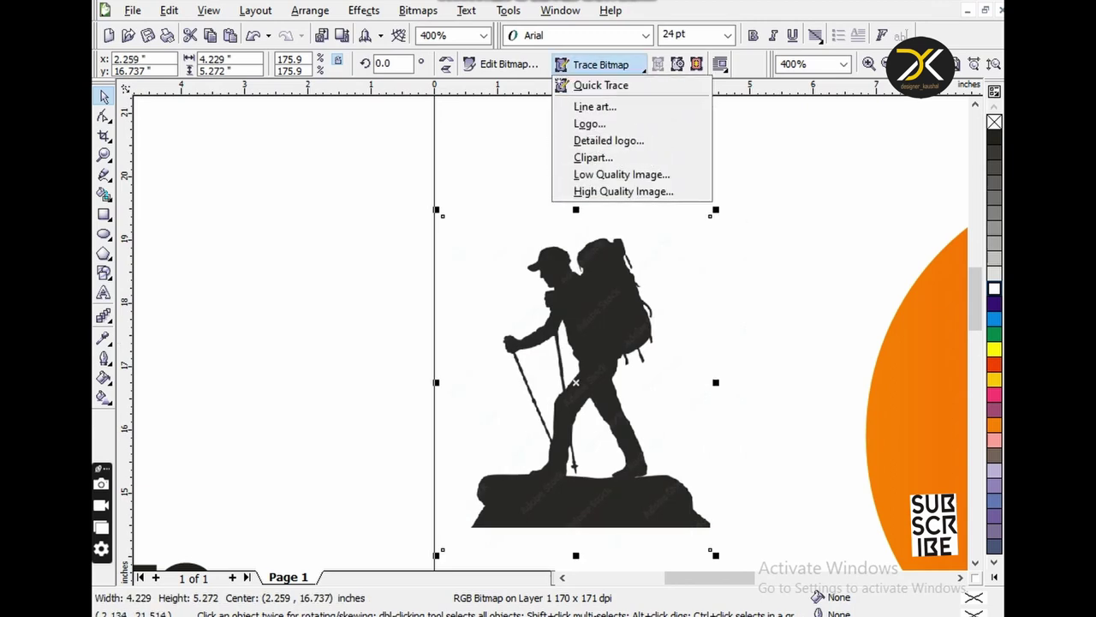
click(600, 64)
click(490, 63)
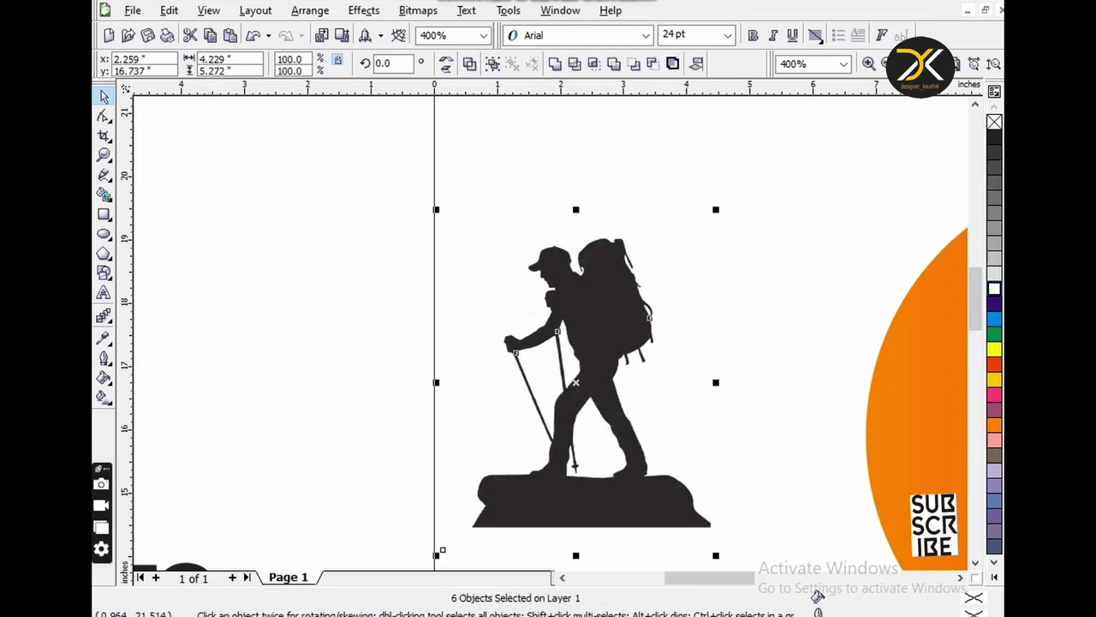
Step: Separate the second traced hiker from its bitmap by moving the curve to the bitmap's left
drag(591, 385, 291, 386)
drag(531, 325, 607, 354)
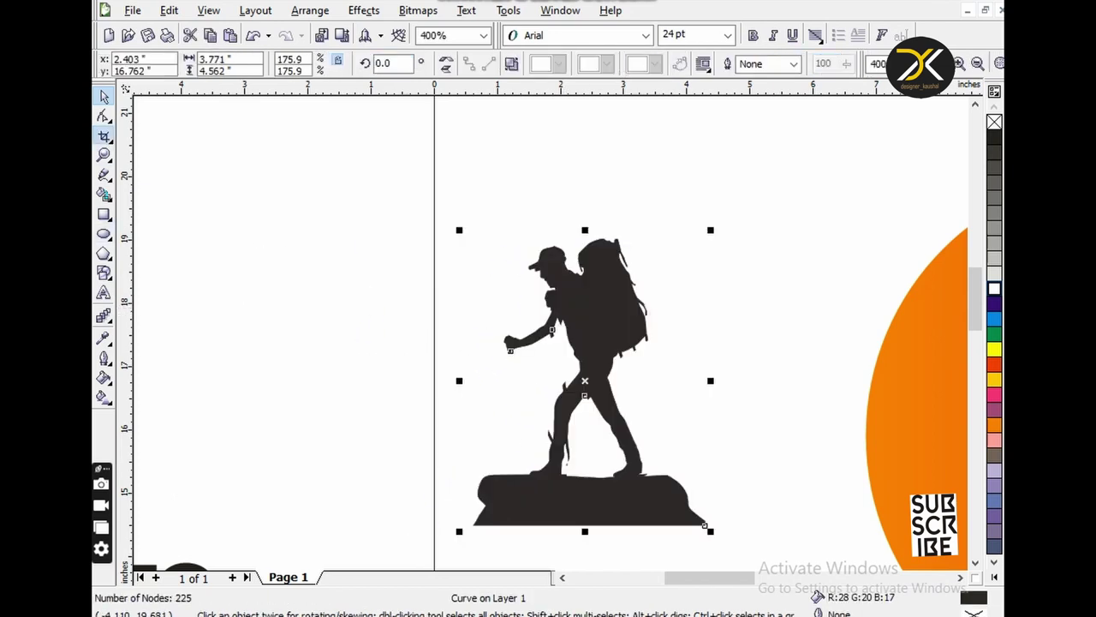
click(104, 136)
key(ctrl+z)
key(ctrl+z)
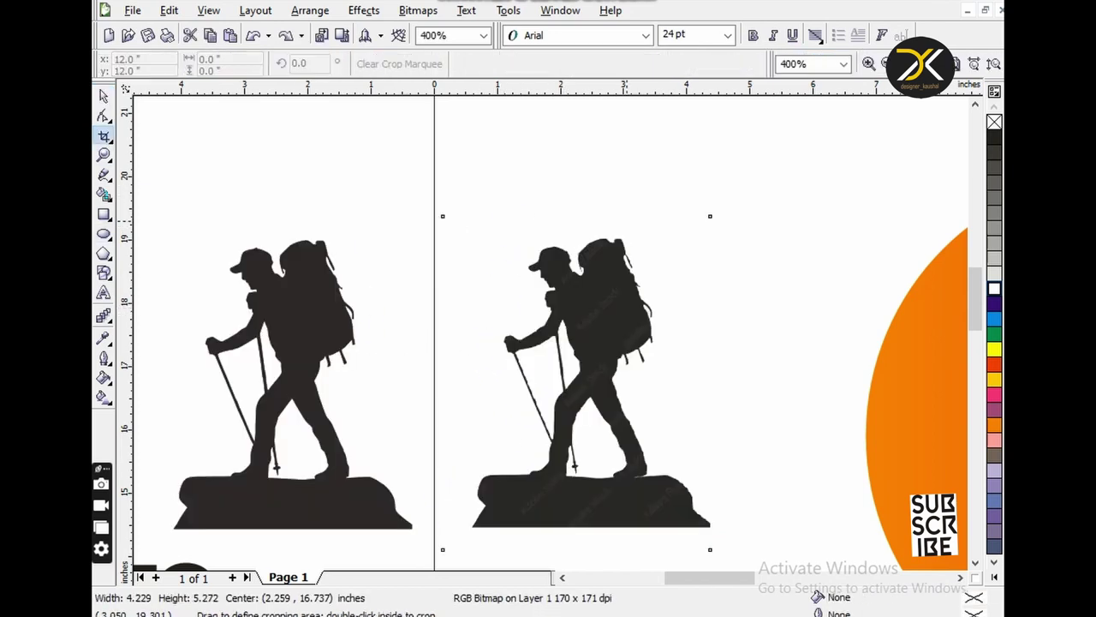
key(space)
click(326, 363)
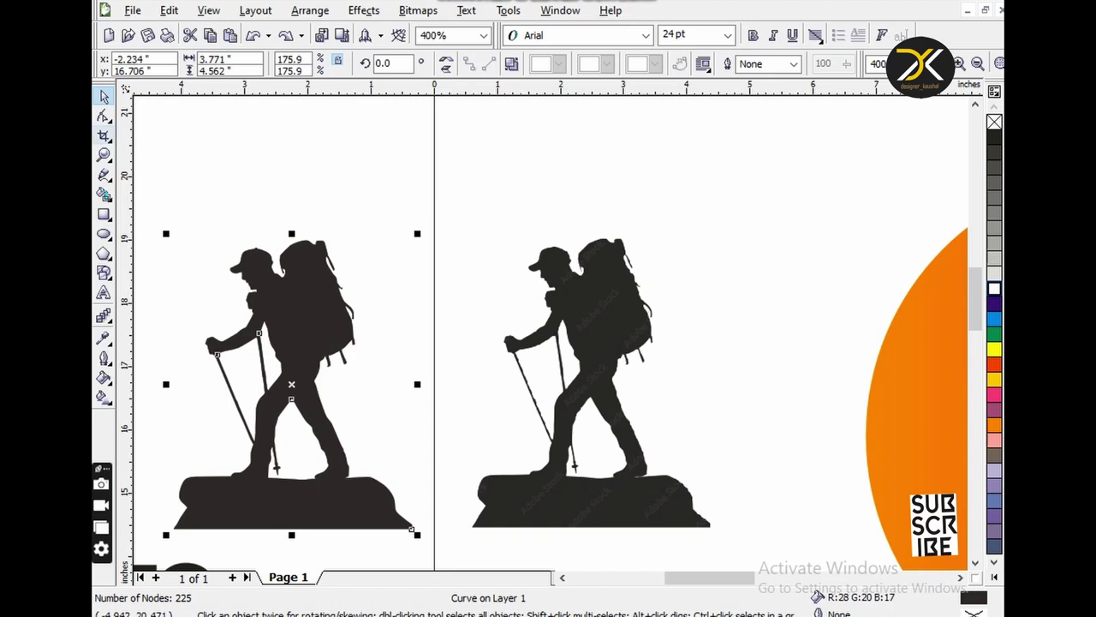
Step: Crop the rock base off the second traced hiker, trimming the leftover slivers at the feet
click(104, 135)
drag(181, 176, 420, 477)
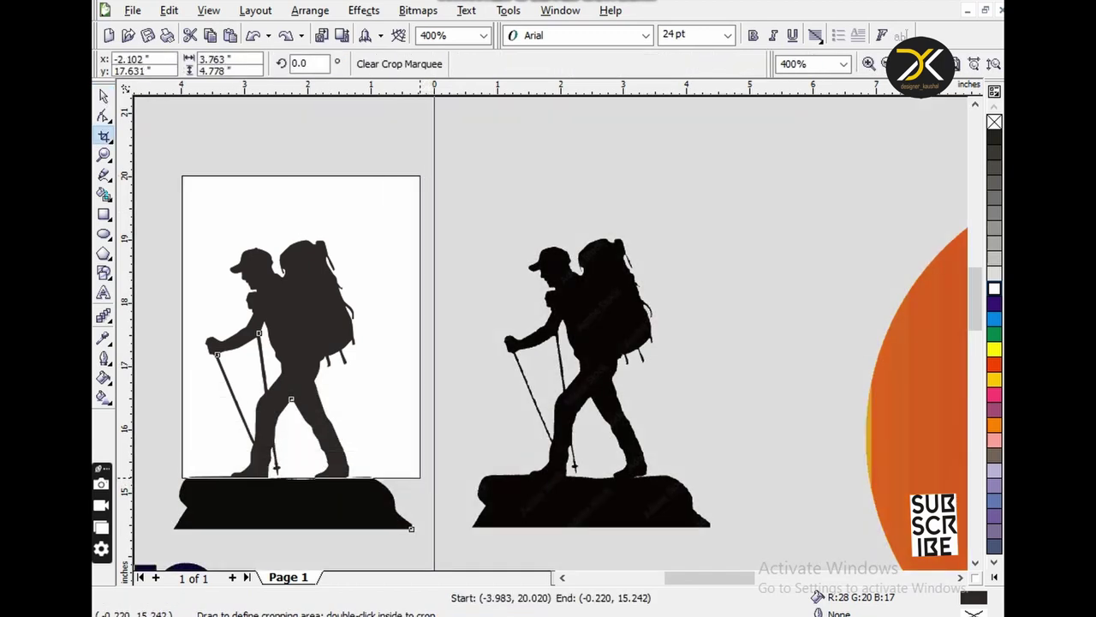
double_click(362, 472)
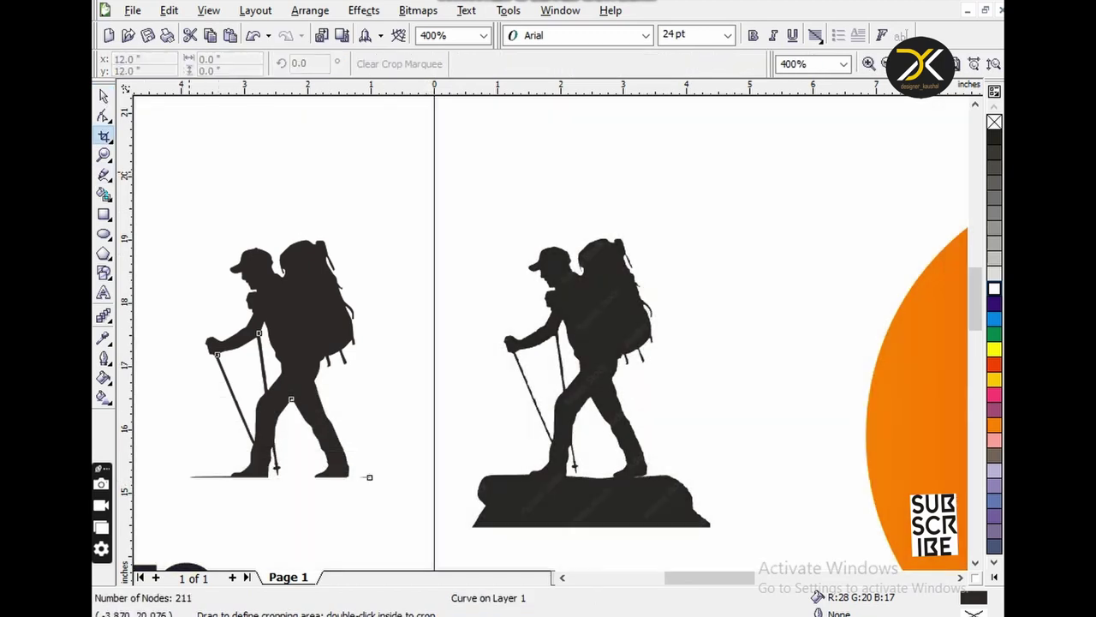
drag(174, 166, 401, 477)
double_click(287, 472)
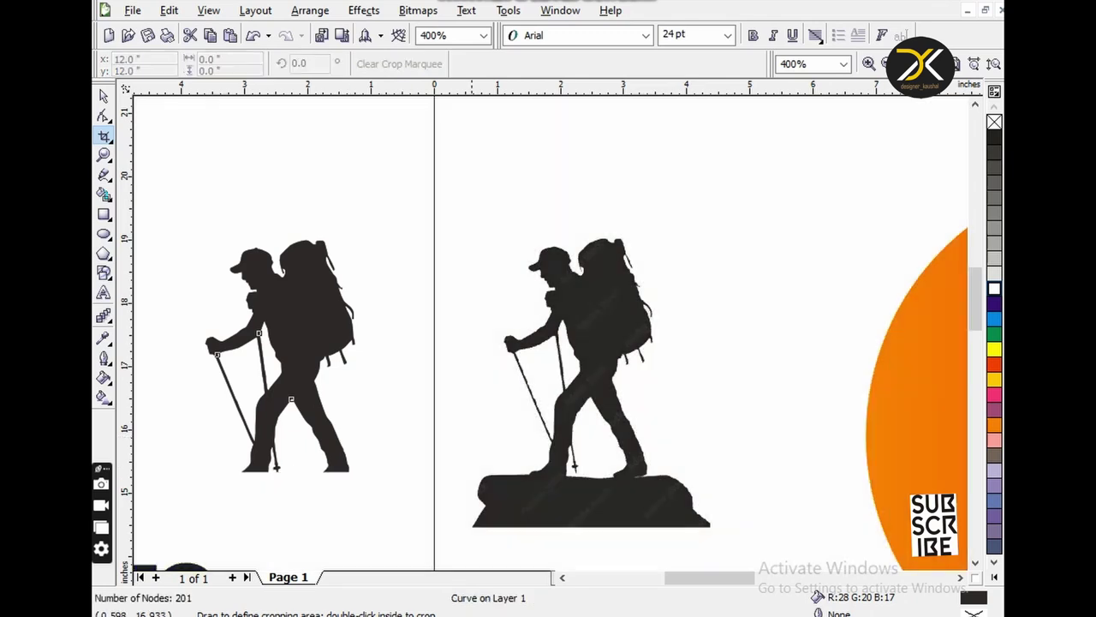
Step: Delete the second hiker's source bitmap, keeping its cropped curve
key(space)
scroll(455, 227, down, 2)
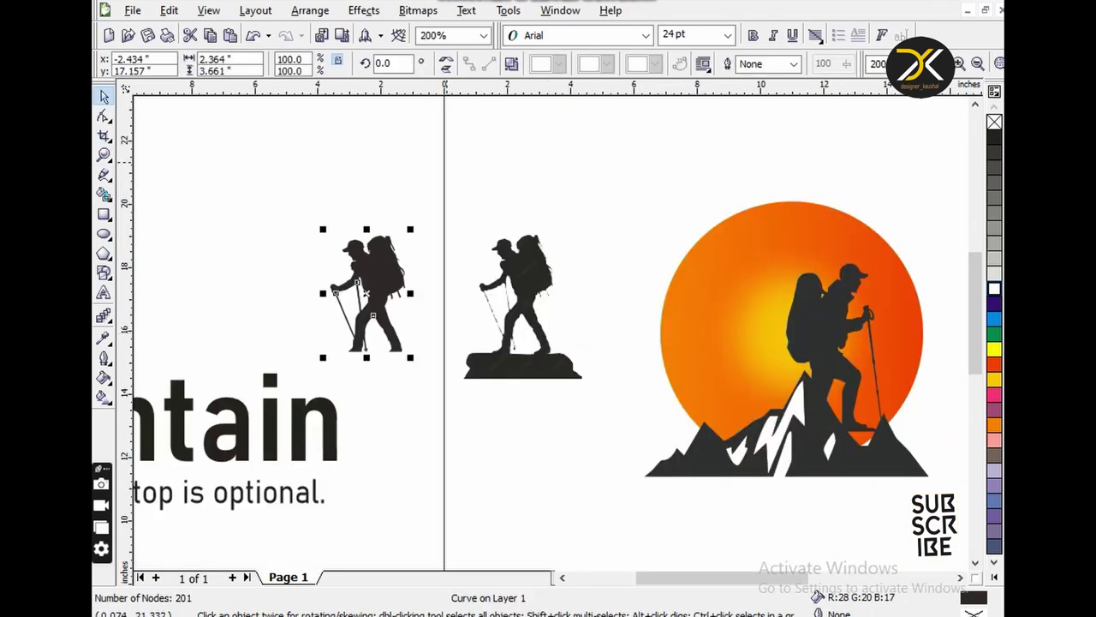
key(Tab)
key(Delete)
key(Tab)
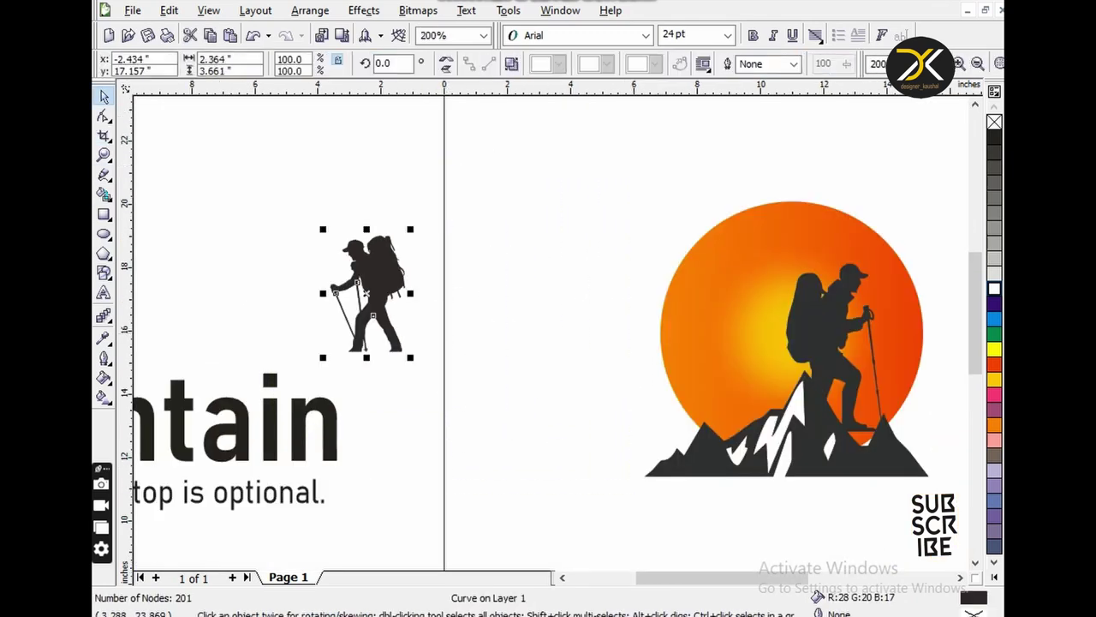
Step: Move the second hiker onto the left half of the orange circle and enlarge it to about 4.0 by 6.2 inches
drag(398, 258, 635, 222)
scroll(552, 331, up, 1)
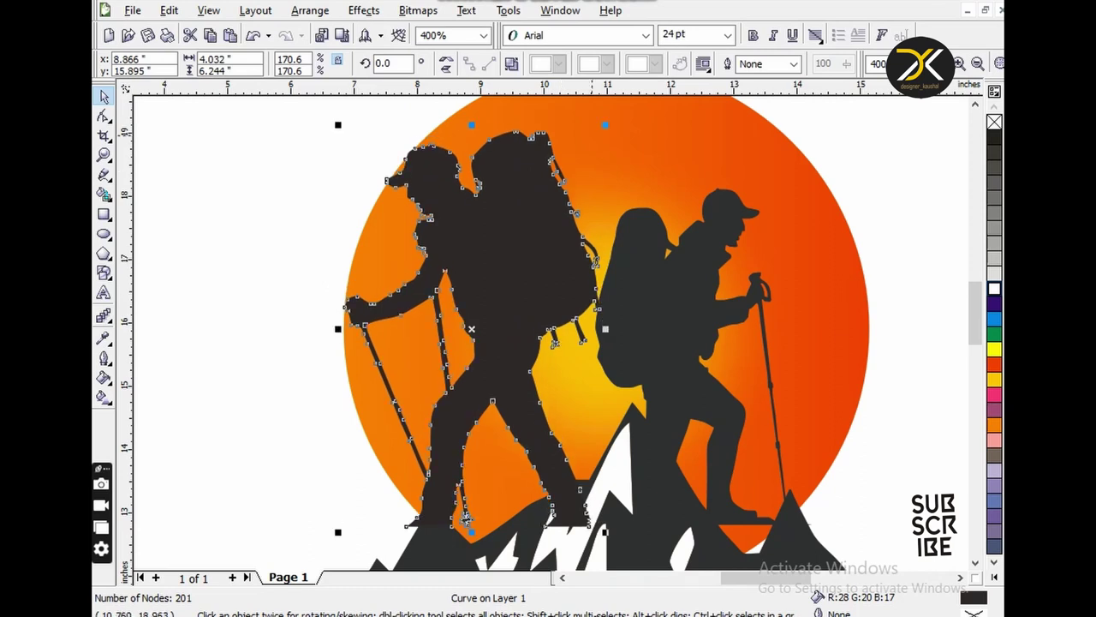
click(465, 518)
click(558, 183)
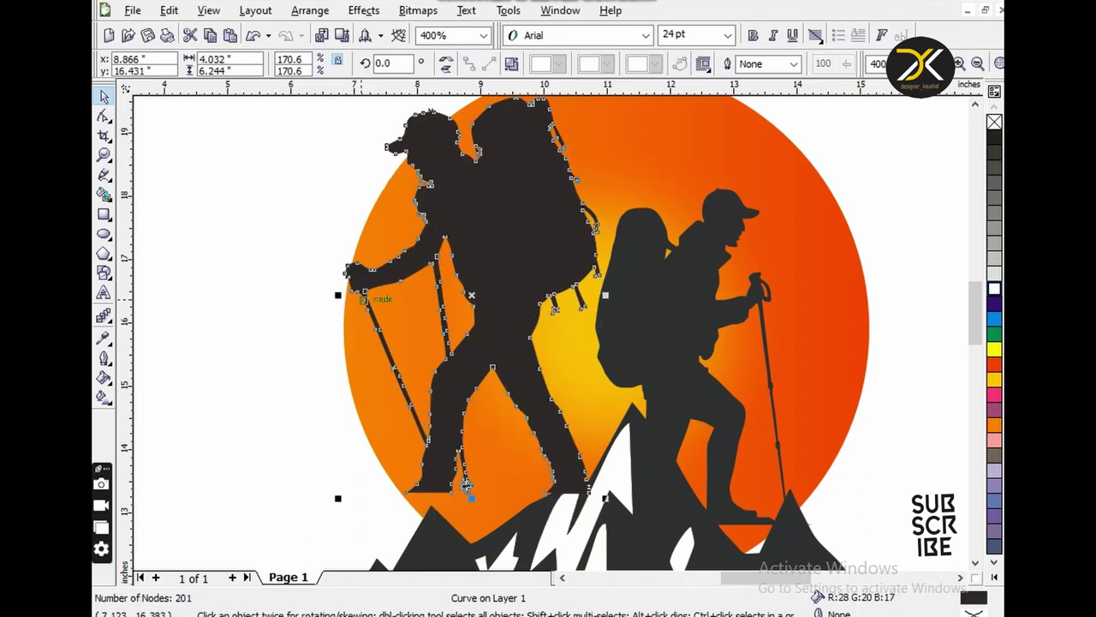
Step: Reduce the left hiker to about 3.2 by 5.0 inches and stand it on the mountain's left slopes
drag(605, 124, 576, 203)
scroll(443, 285, down, 1)
drag(281, 318, 754, 517)
scroll(398, 336, up, 1)
click(424, 309)
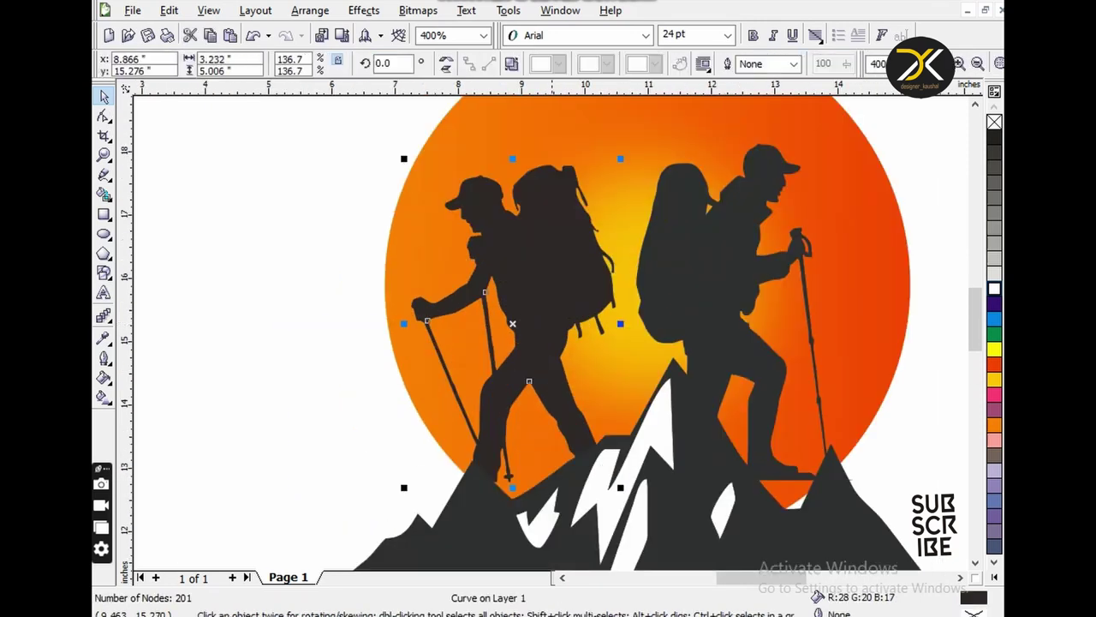
Step: Fill the left hiker with the sampled dark color R:35 G:31 B:32
key(i)
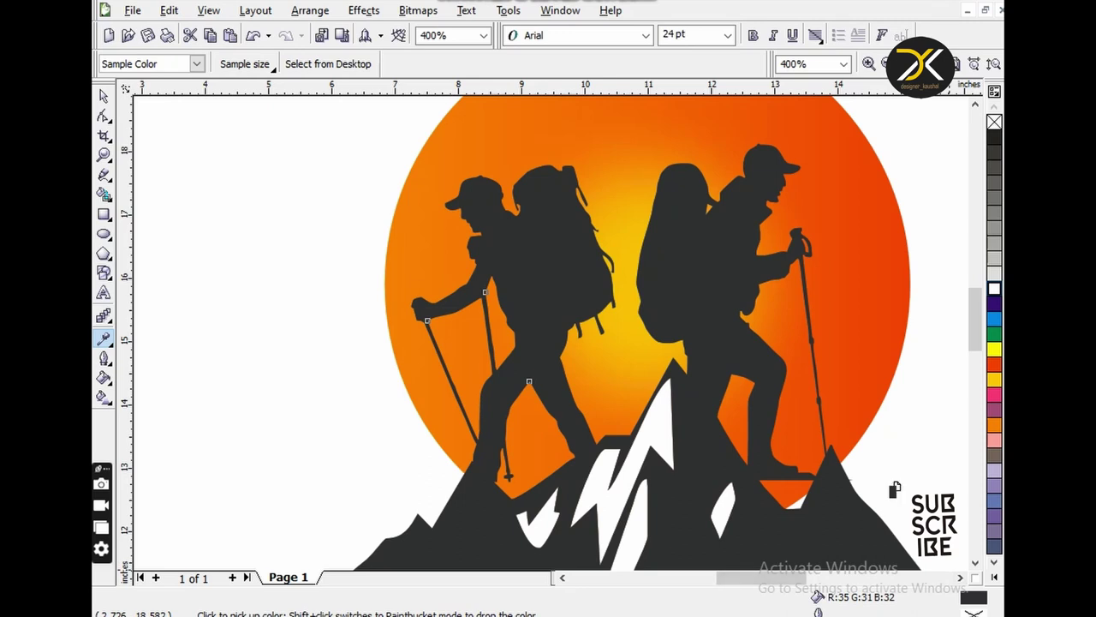
key(space)
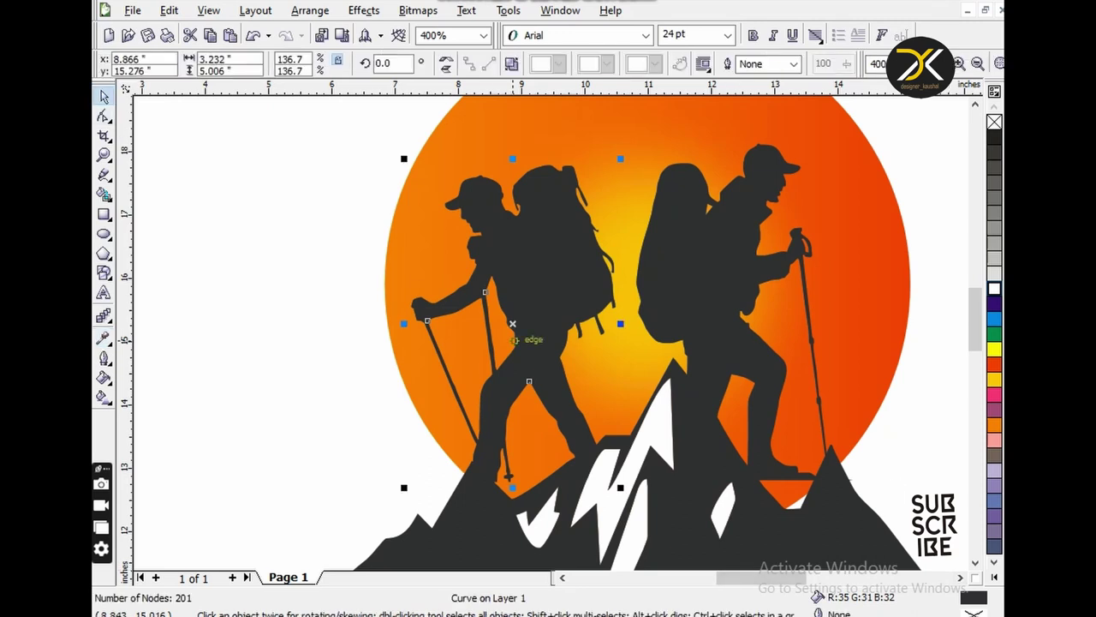
scroll(696, 212, down, 3)
scroll(536, 295, up, 3)
Step: Enlarge the orange circle behind the hikers to about 9 by 9 inches
click(538, 342)
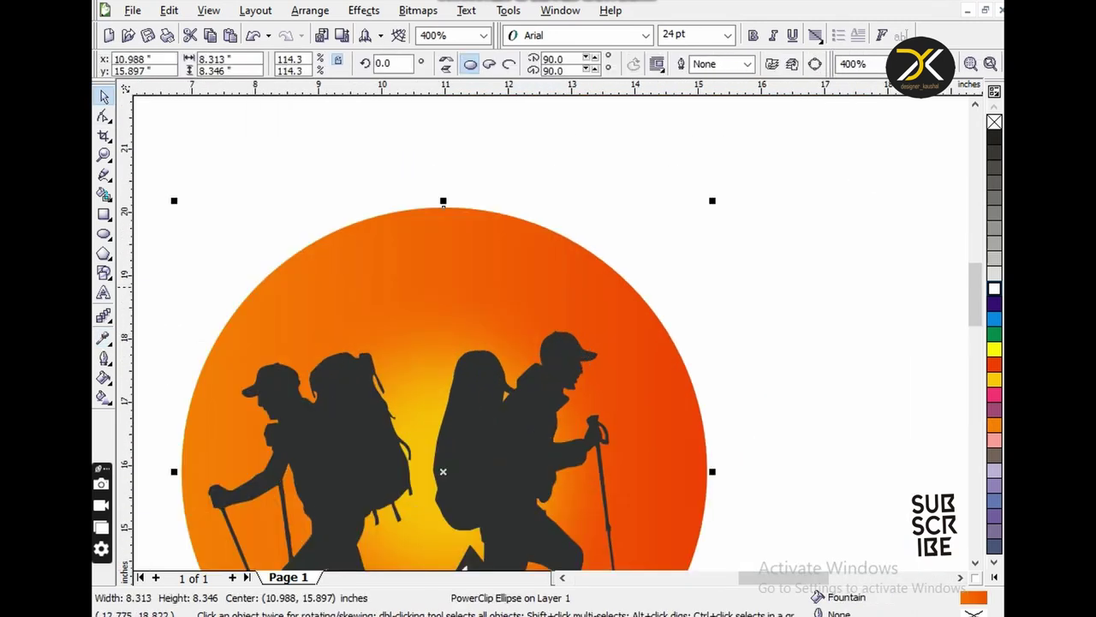
scroll(539, 370, down, 1)
drag(629, 281, 643, 262)
click(627, 291)
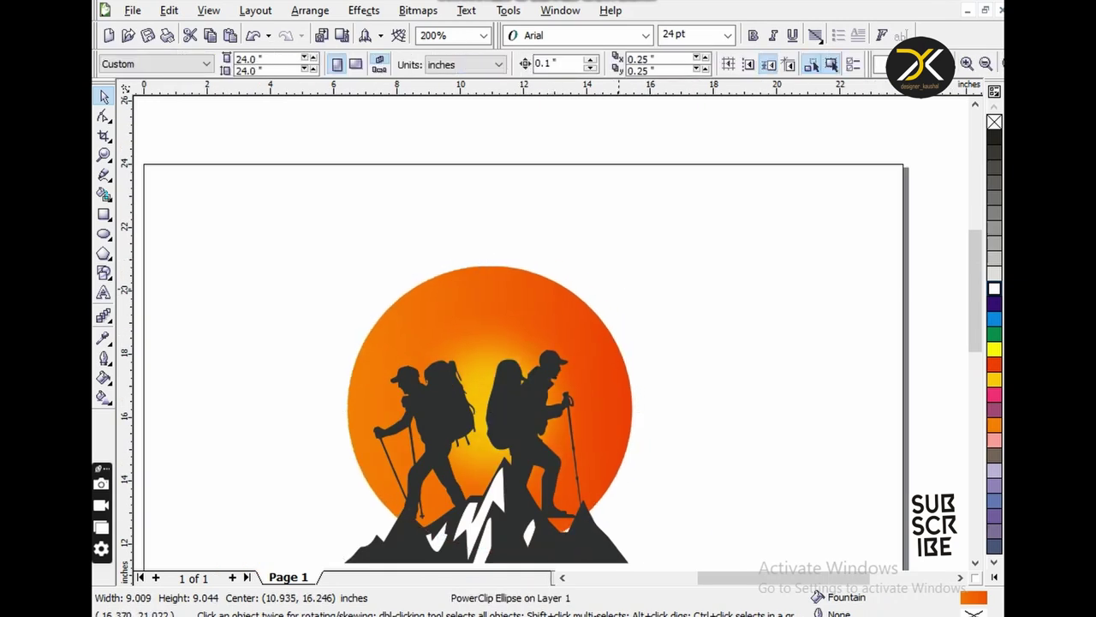
Step: Place the gray bird near the orange circle's upper right edge and reduce it to about 0.64 by 0.96 inches
scroll(627, 291, down, 3)
key(Tab)
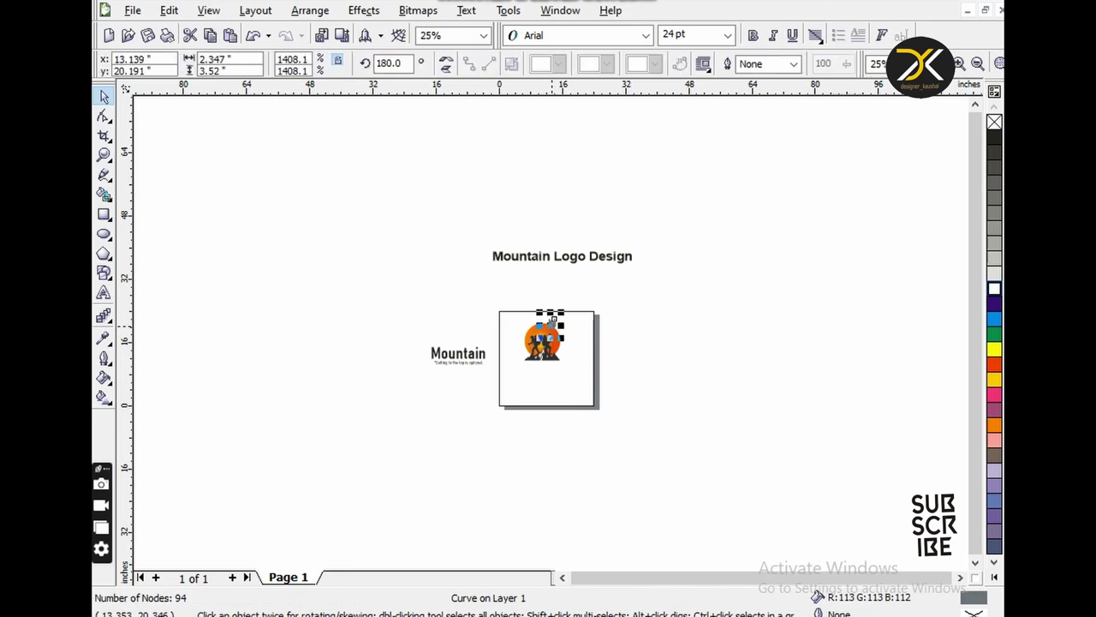
key(shift+F2)
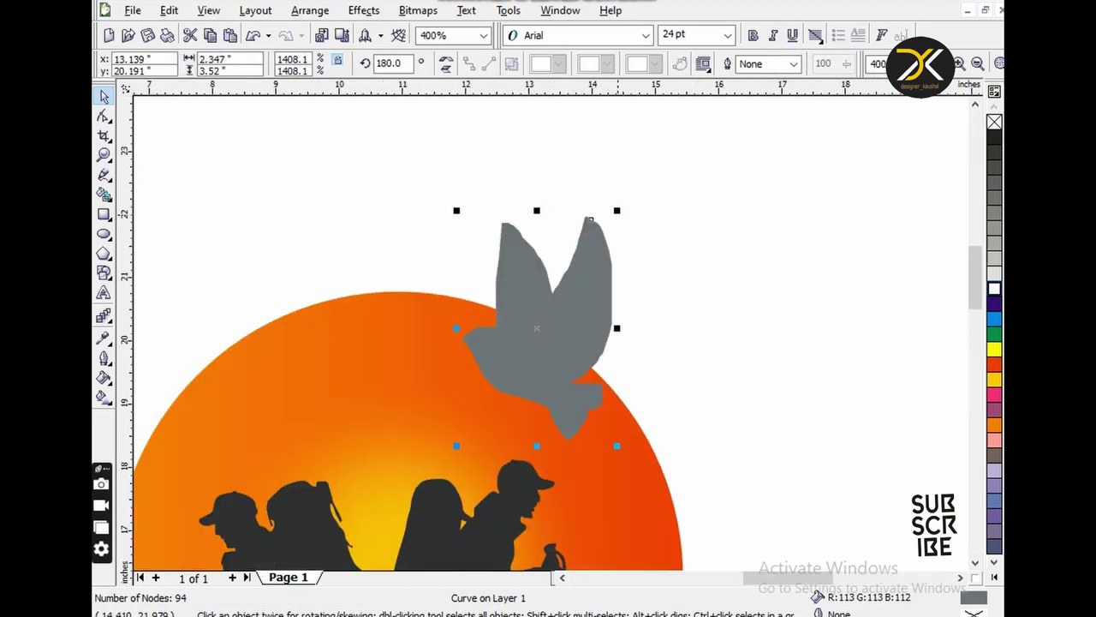
drag(616, 210, 597, 373)
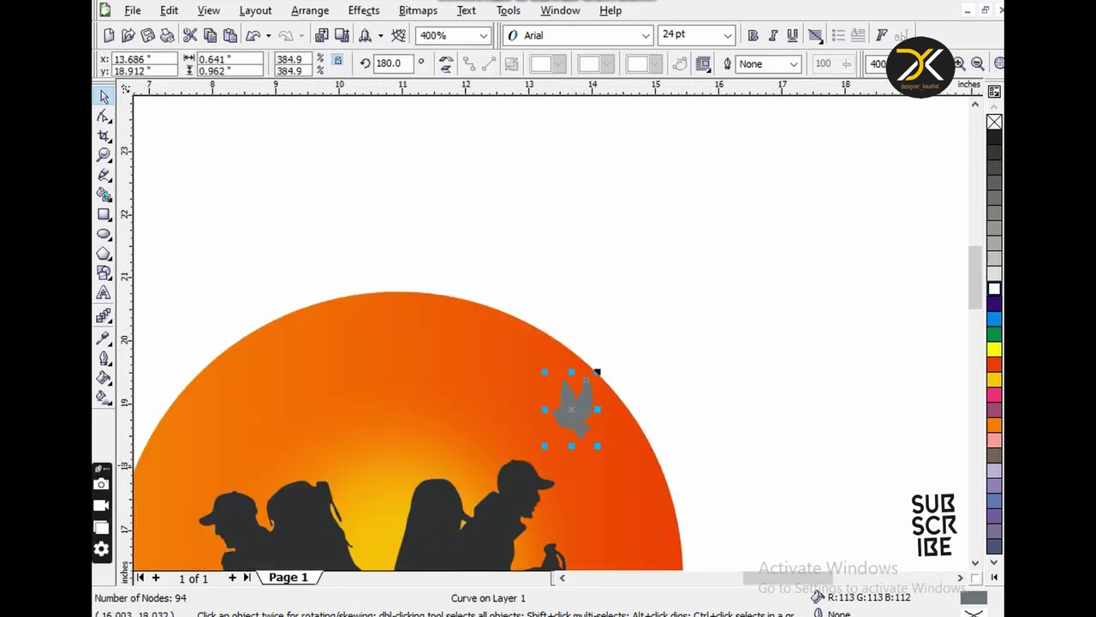
Step: Fill the bird with the sampled dark color R:35 G:31 B:32
scroll(596, 372, up, 2)
key(i)
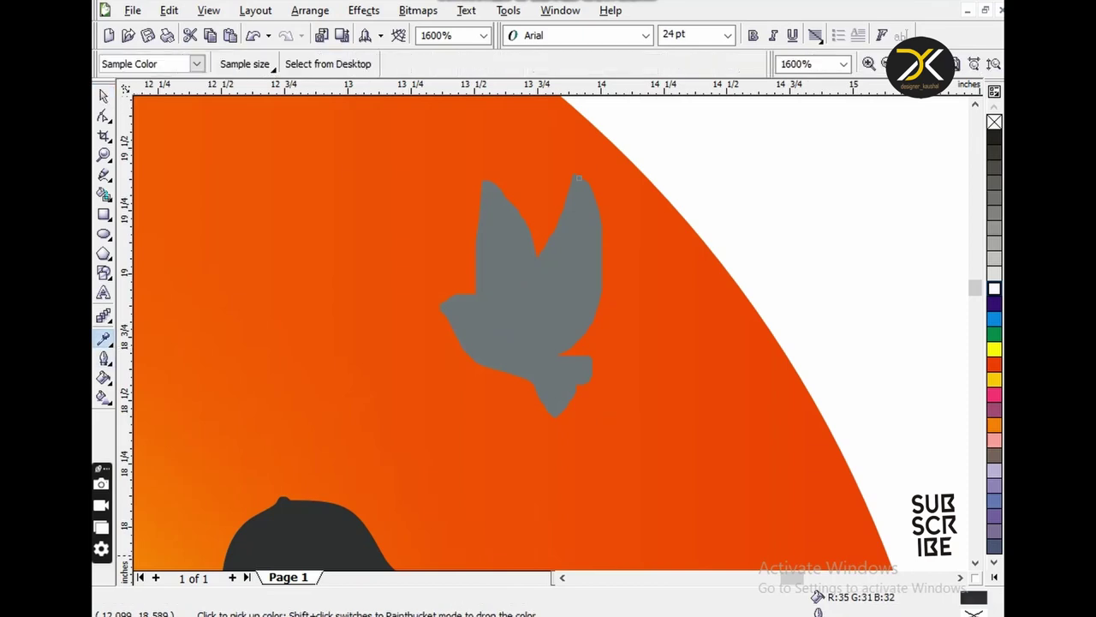
click(578, 178)
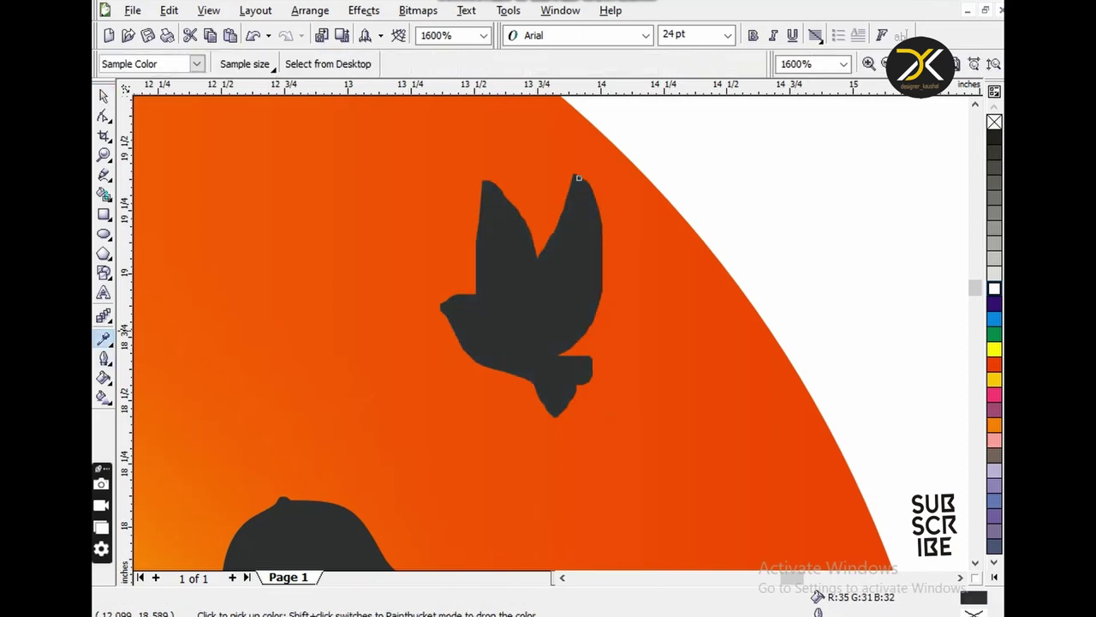
key(space)
Step: Duplicate the bird into two smaller copies, one above the left hiker and one at the circle's upper middle
scroll(578, 178, down, 2)
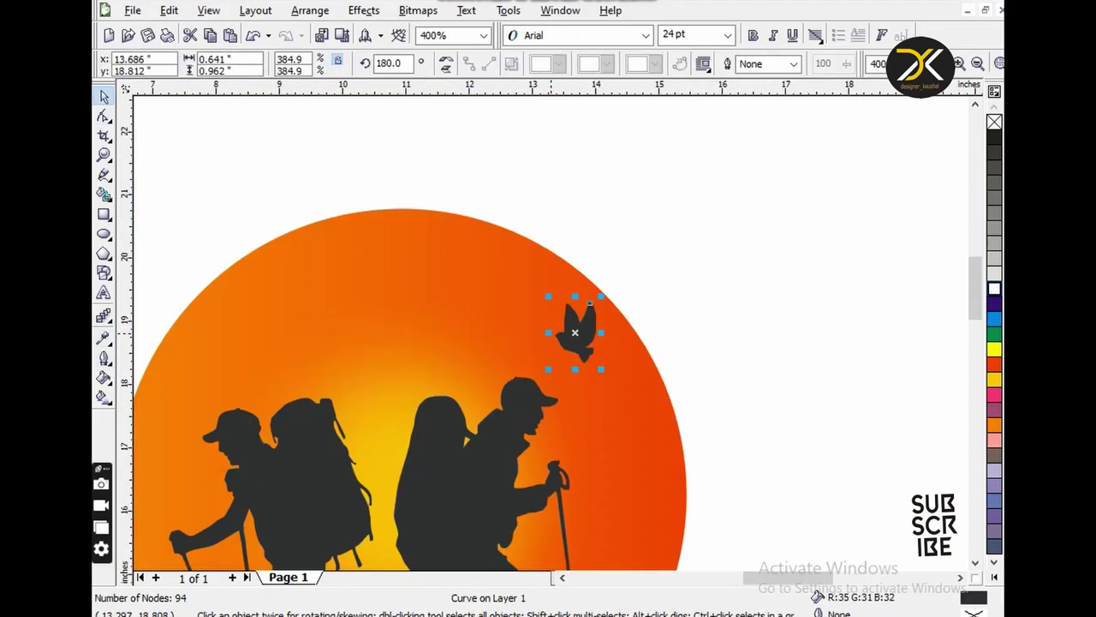
drag(589, 303, 212, 353)
key(Escape)
scroll(548, 343, down, 4)
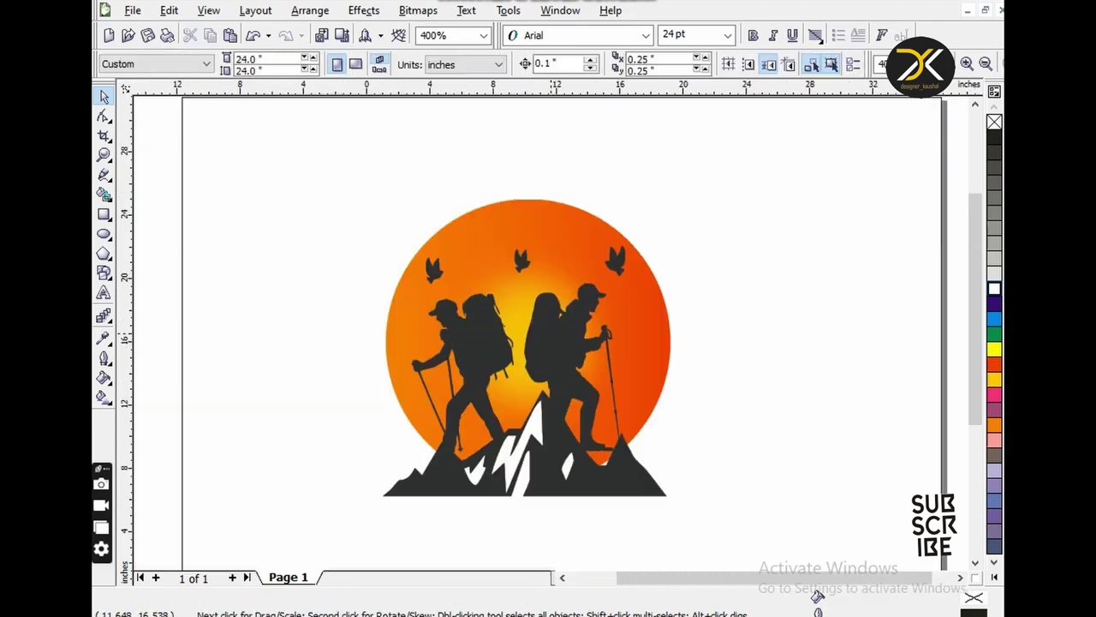
Step: Place the "Mountain" title and its tagline centered beneath the mountain and reduce them to about 11.86 by 3.76 inches
scroll(530, 333, up, 2)
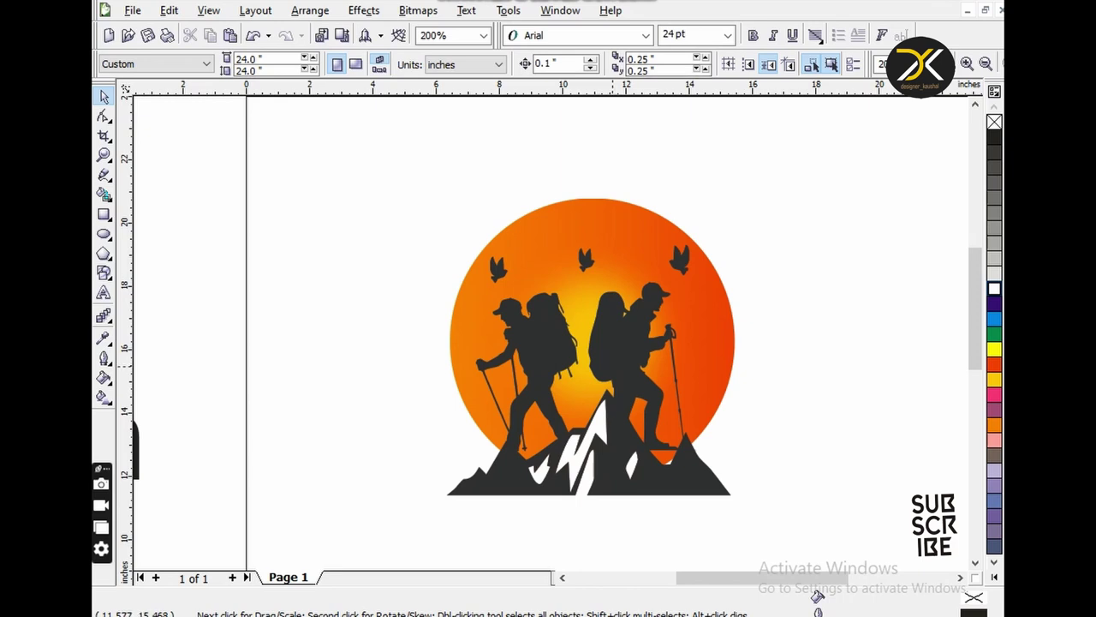
scroll(530, 324, down, 2)
drag(336, 351, 445, 418)
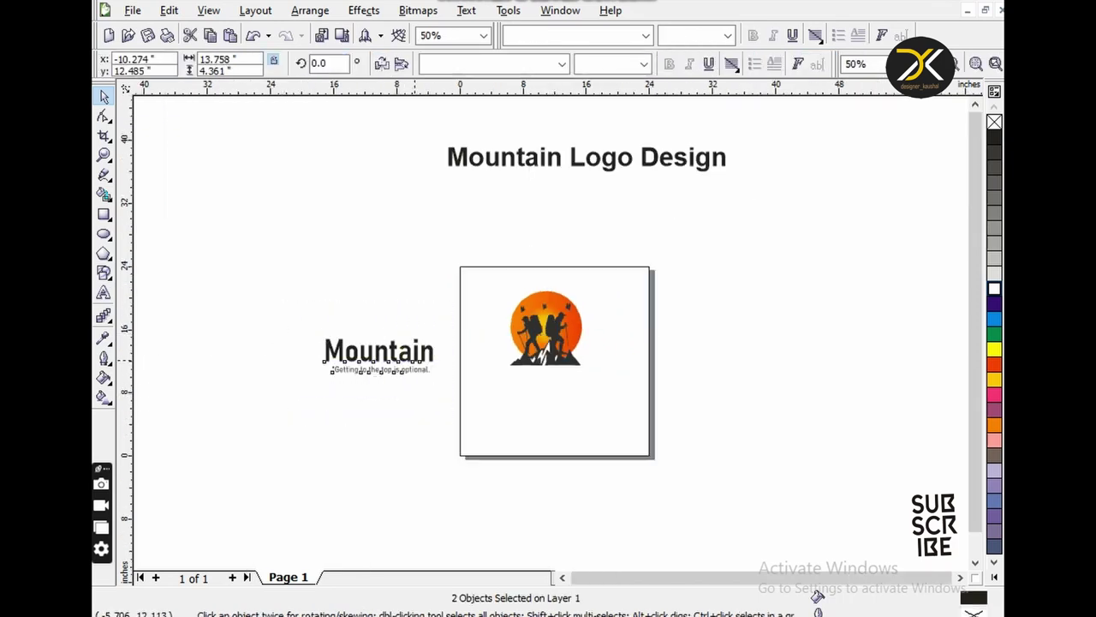
drag(380, 353, 549, 382)
scroll(549, 382, up, 2)
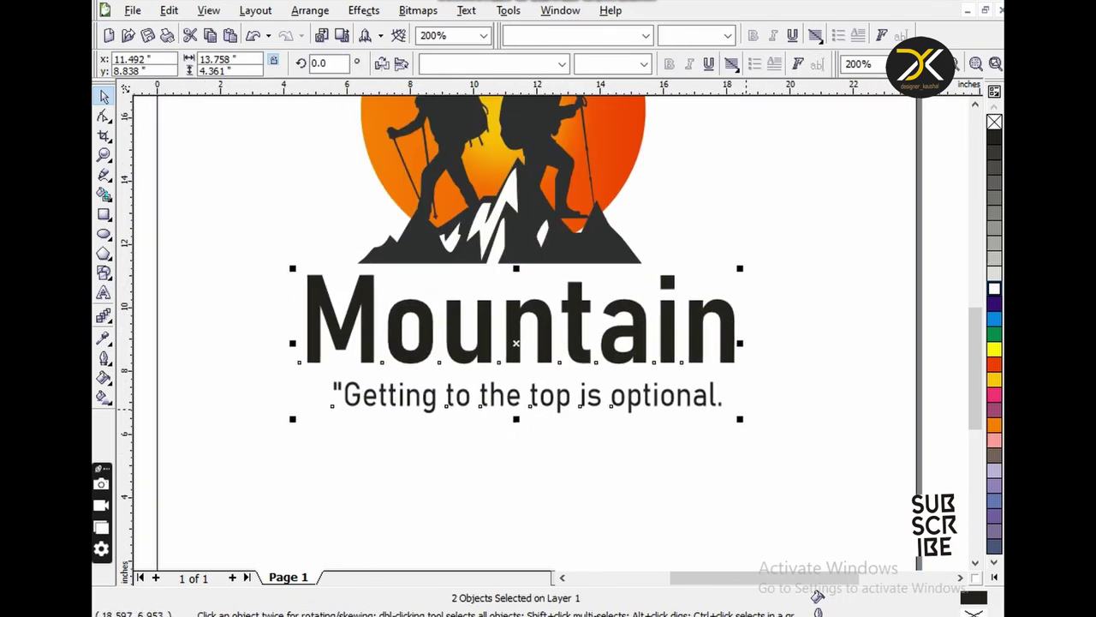
drag(740, 419, 683, 399)
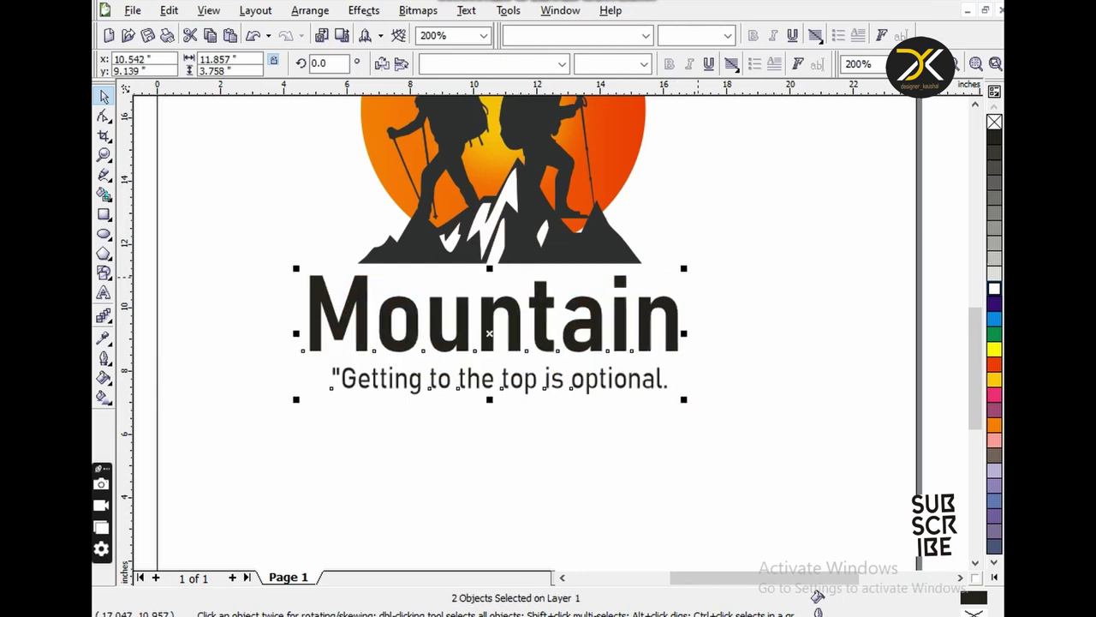
drag(493, 335, 503, 333)
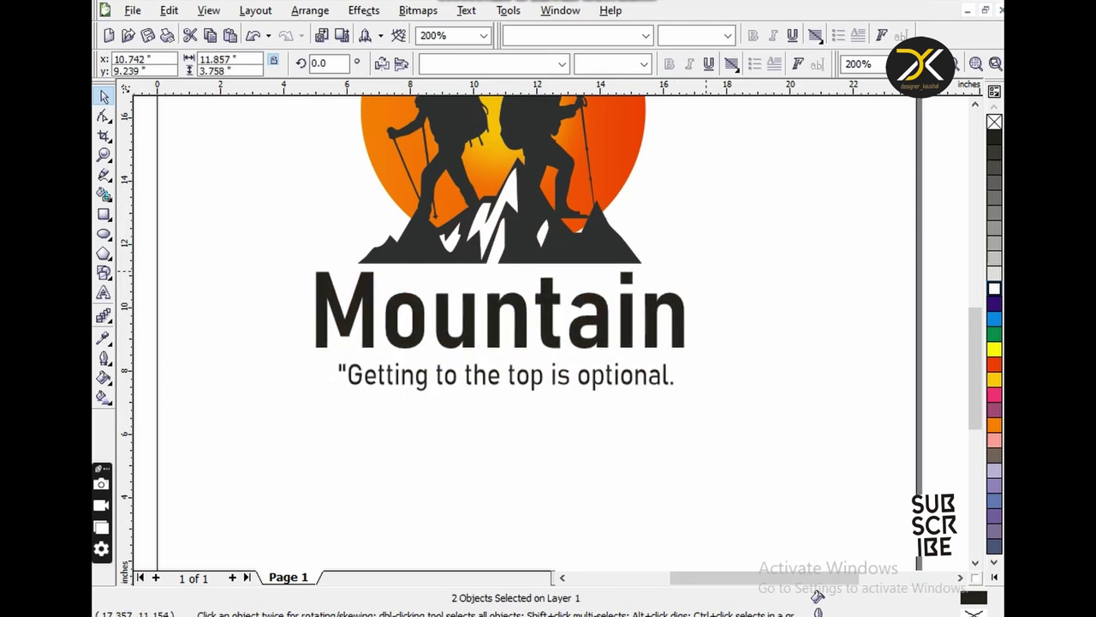
key(Escape)
scroll(541, 352, down, 2)
drag(433, 398, 638, 224)
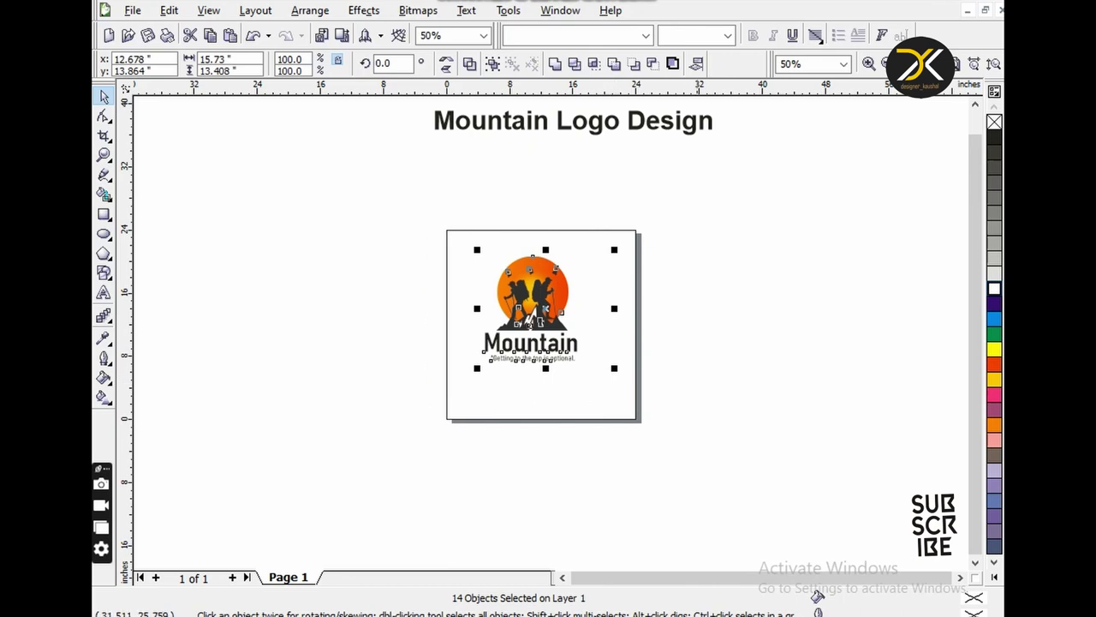
click(695, 219)
click(499, 263)
key(Escape)
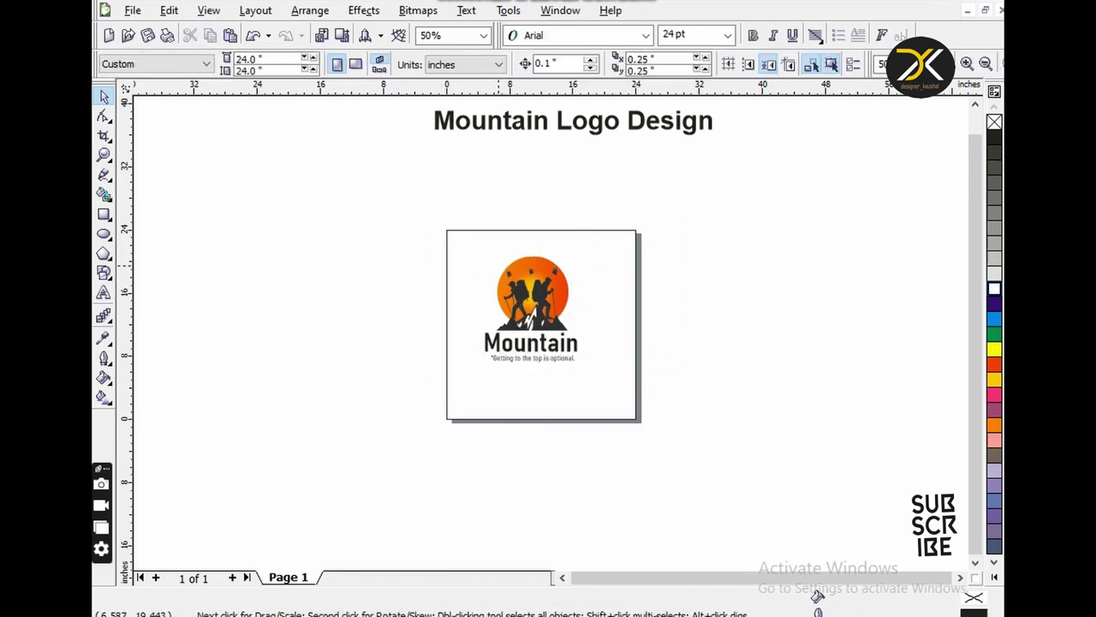
Step: Enlarge the whole logo with its text to about 19.4 by 22 inches and move it off the page's left side
click(548, 293)
drag(805, 191, 577, 483)
click(571, 450)
drag(591, 198, 431, 457)
drag(582, 367, 613, 402)
drag(531, 364, 334, 416)
click(539, 326)
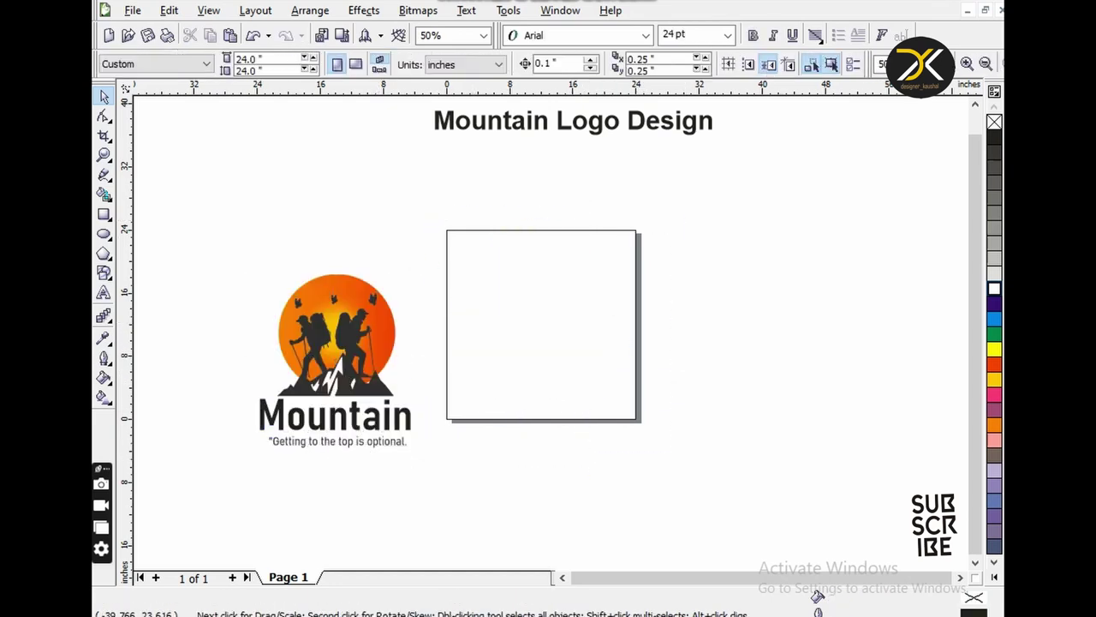
Step: Add a red 24 by 24 inch rectangle matching the page and delete the small leftover hiker image over it
key(F6)
click(994, 363)
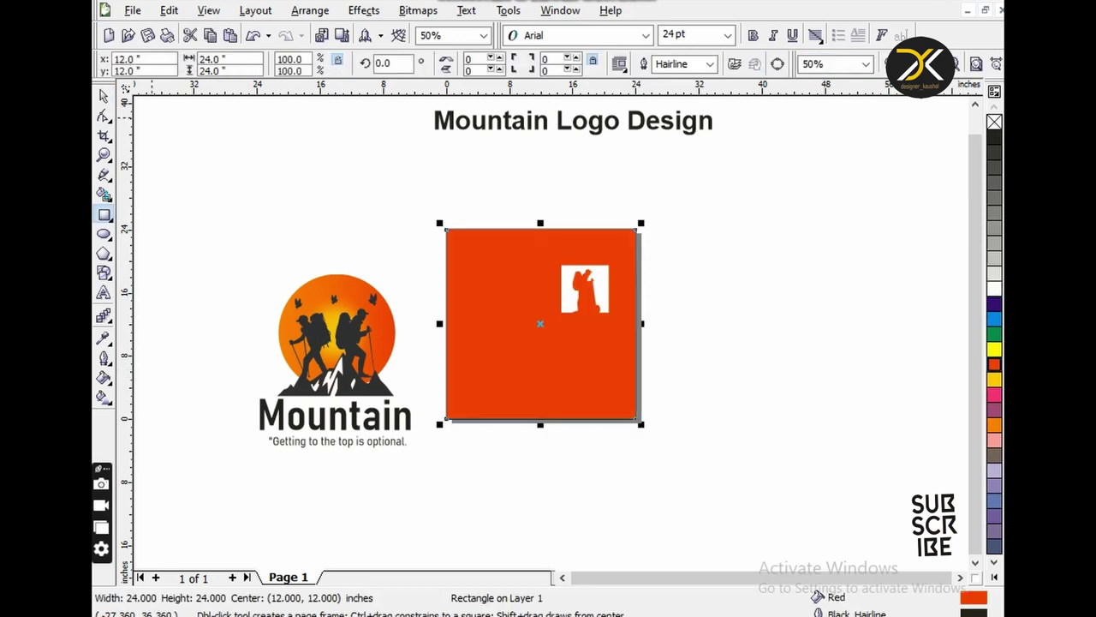
click(585, 288)
key(Delete)
Step: Fill the page-sized rectangle white and give it a 10-point cyan outline
click(540, 359)
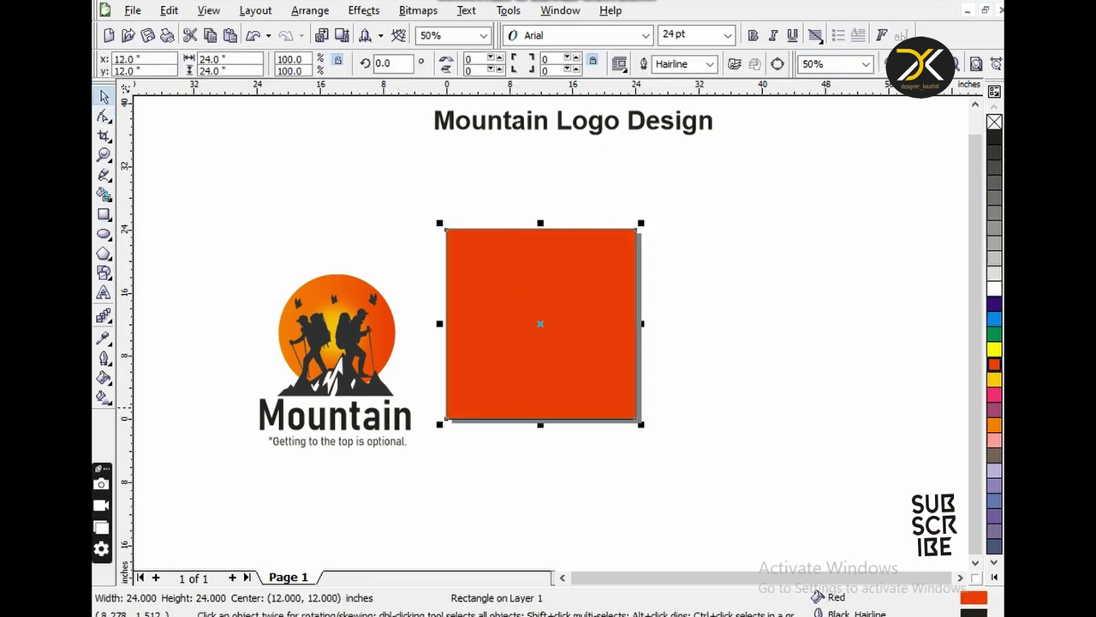
click(995, 289)
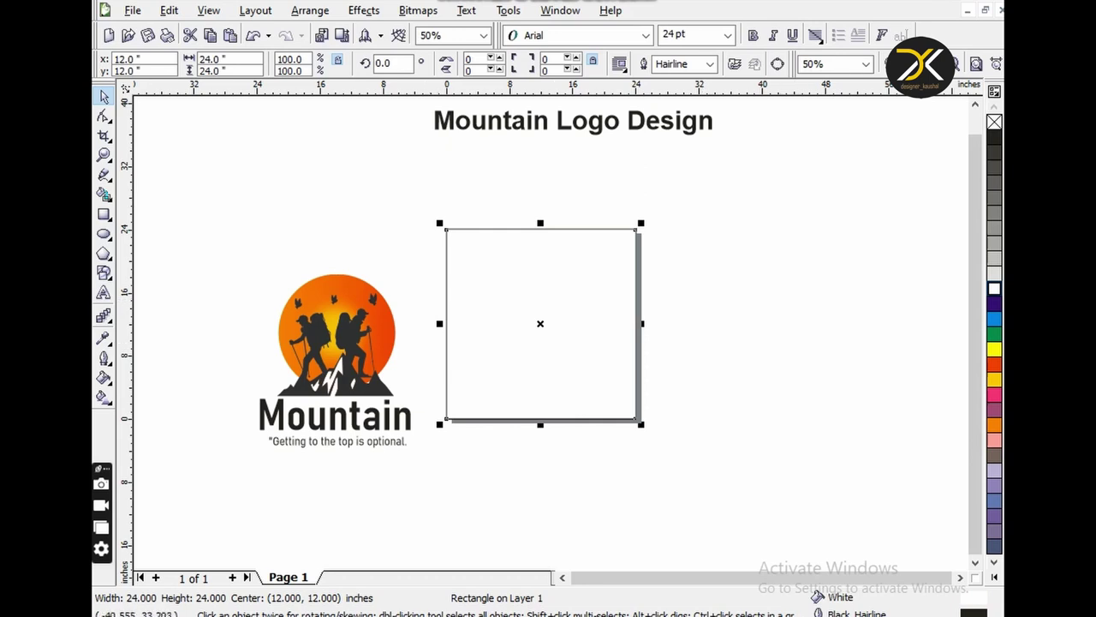
click(104, 357)
text(10)
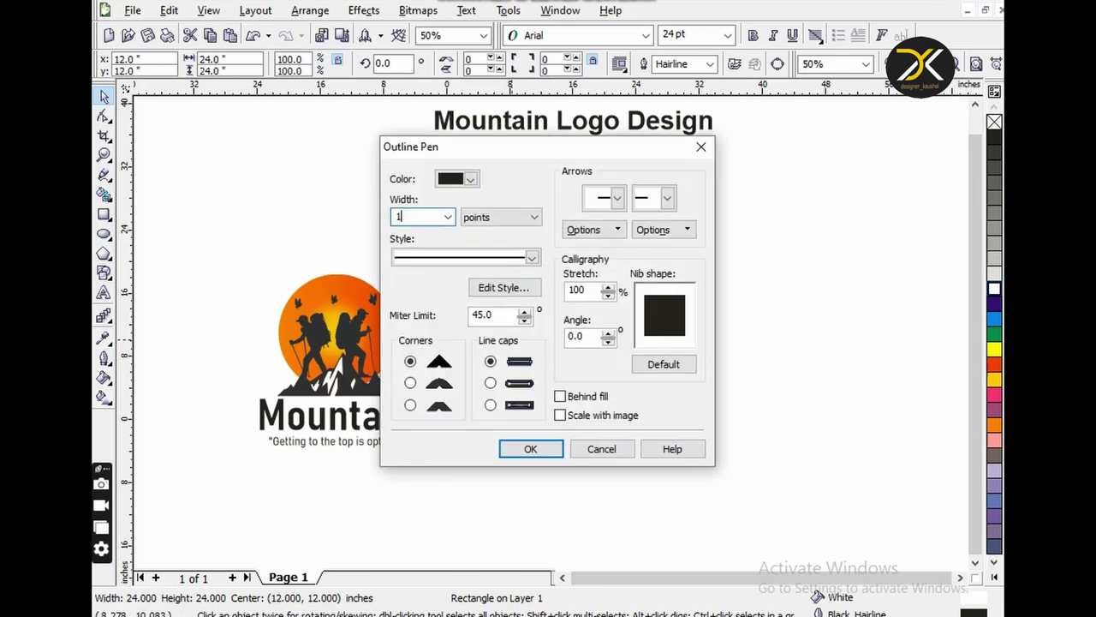
click(469, 178)
click(445, 226)
key(Return)
Step: Draw a rectangle about 34.6 by 5.6 inches across the page's bottom edge and smart-fill the area overlapping the page
scroll(169, 329, up, 1)
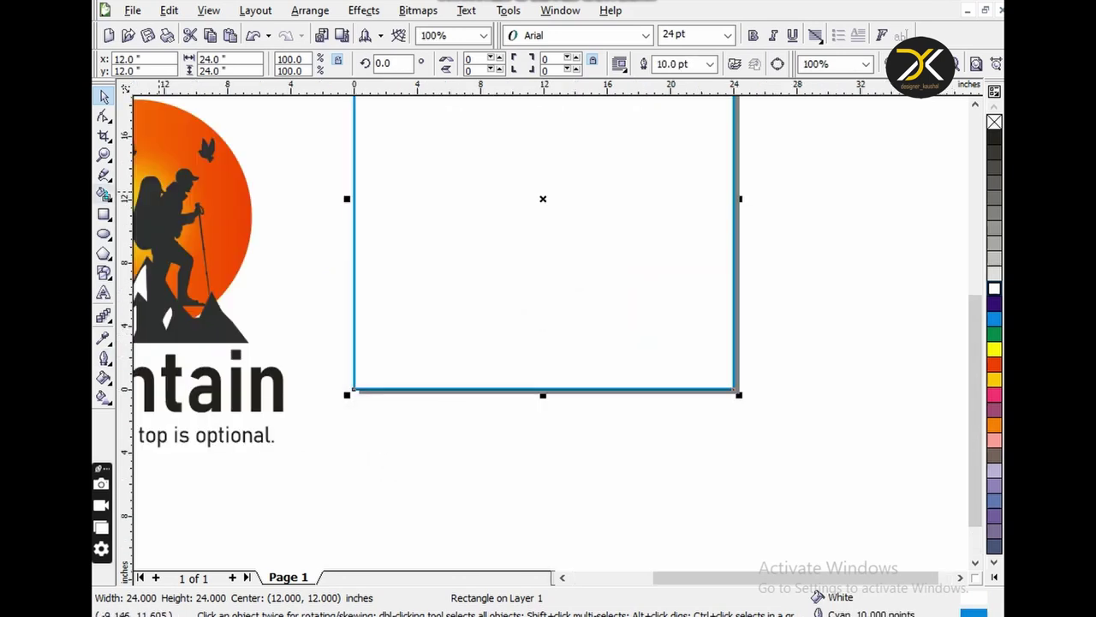
key(F6)
drag(324, 350, 871, 438)
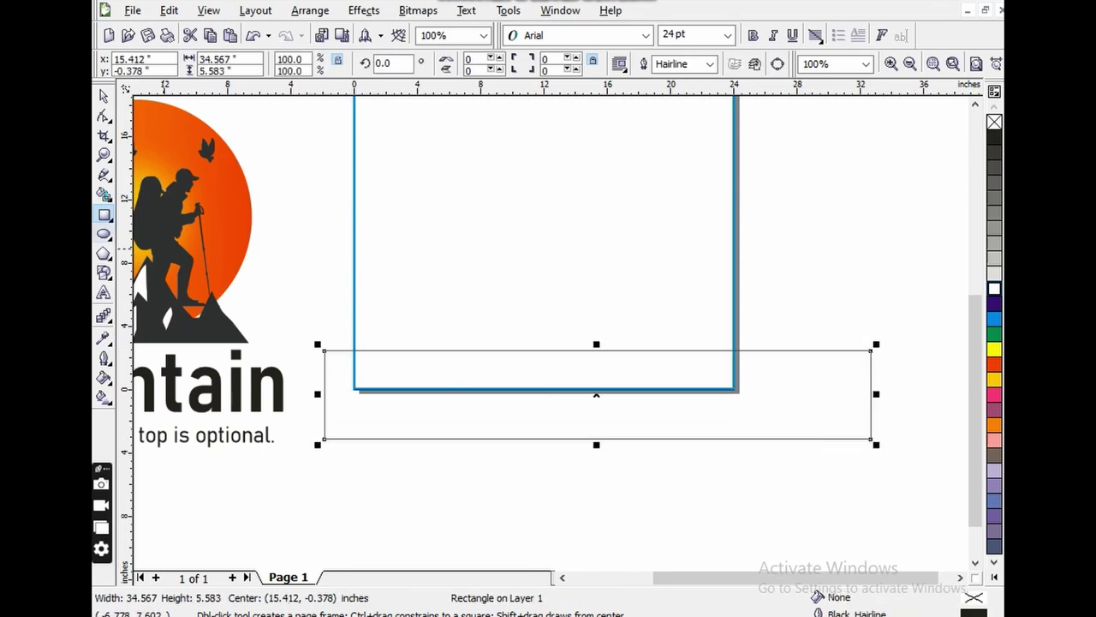
click(103, 194)
click(544, 369)
Step: Delete the helper rectangle and fill the remaining strip along the page's bottom edge with cyan
key(space)
key(Tab)
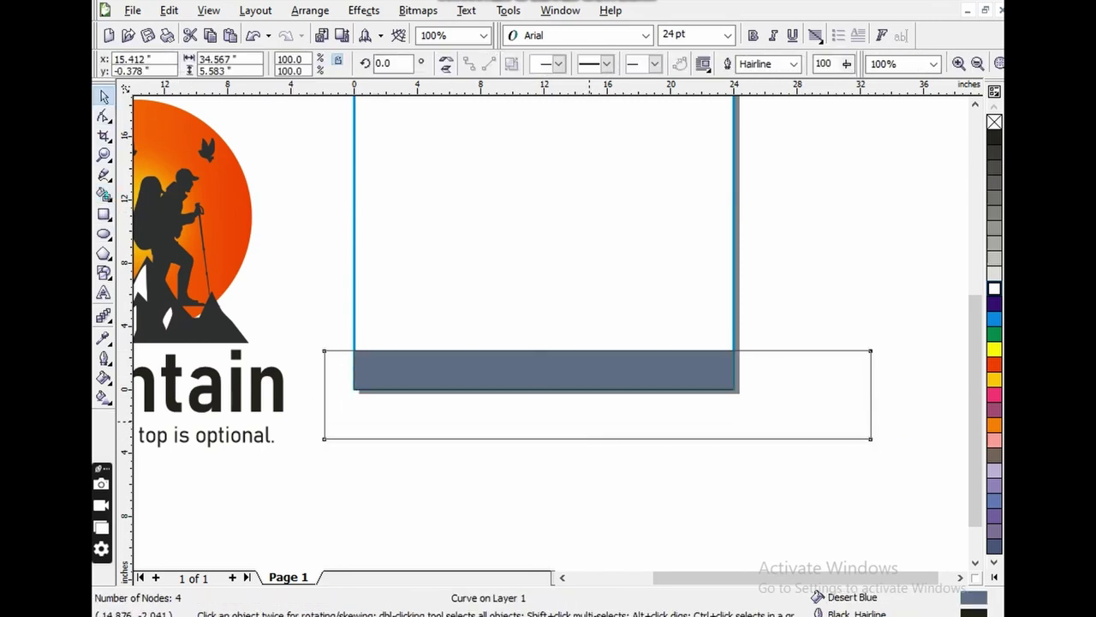
key(Delete)
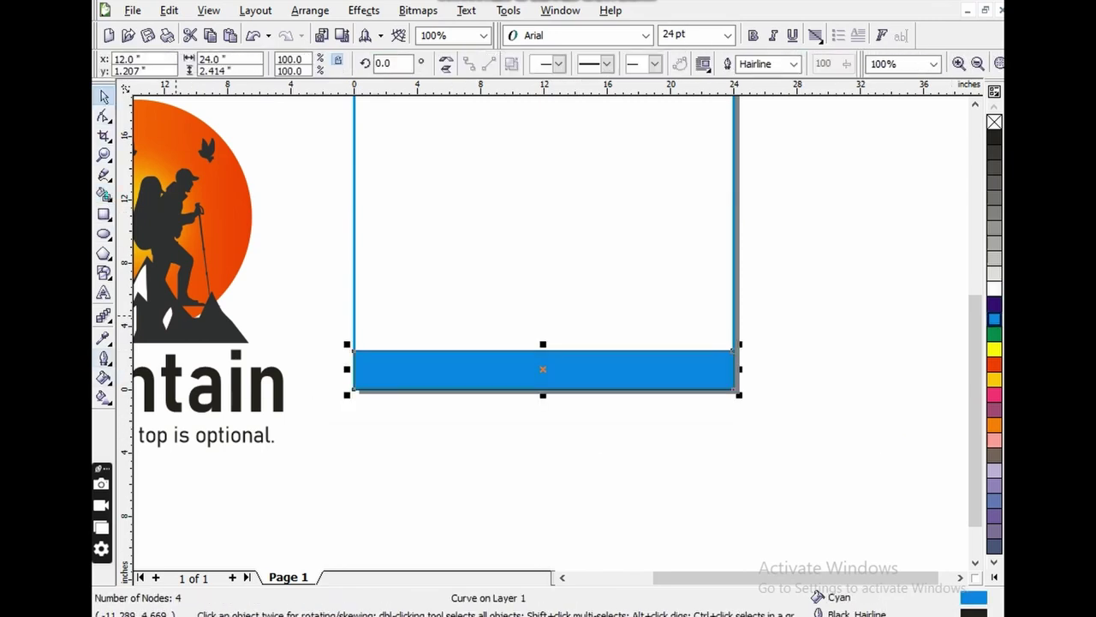
Step: Move the complete logo onto the framed page and reduce it to about 17.5 by 19.8 inches above the cyan strip
scroll(614, 310, down, 2)
key(Escape)
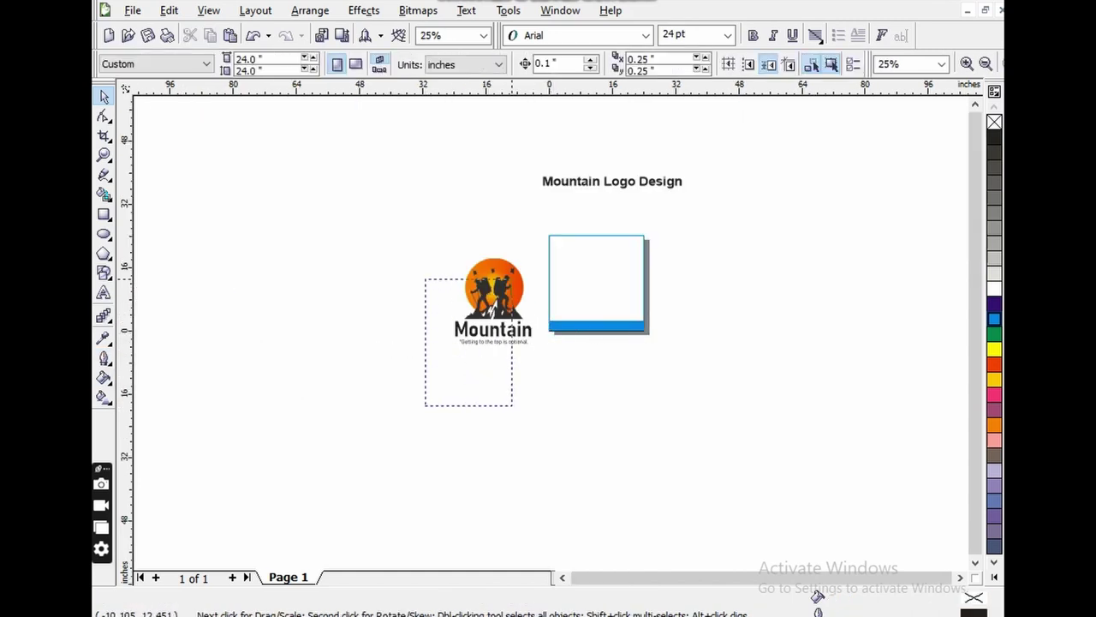
drag(512, 405, 513, 405)
drag(448, 343, 548, 325)
key(shift+F2)
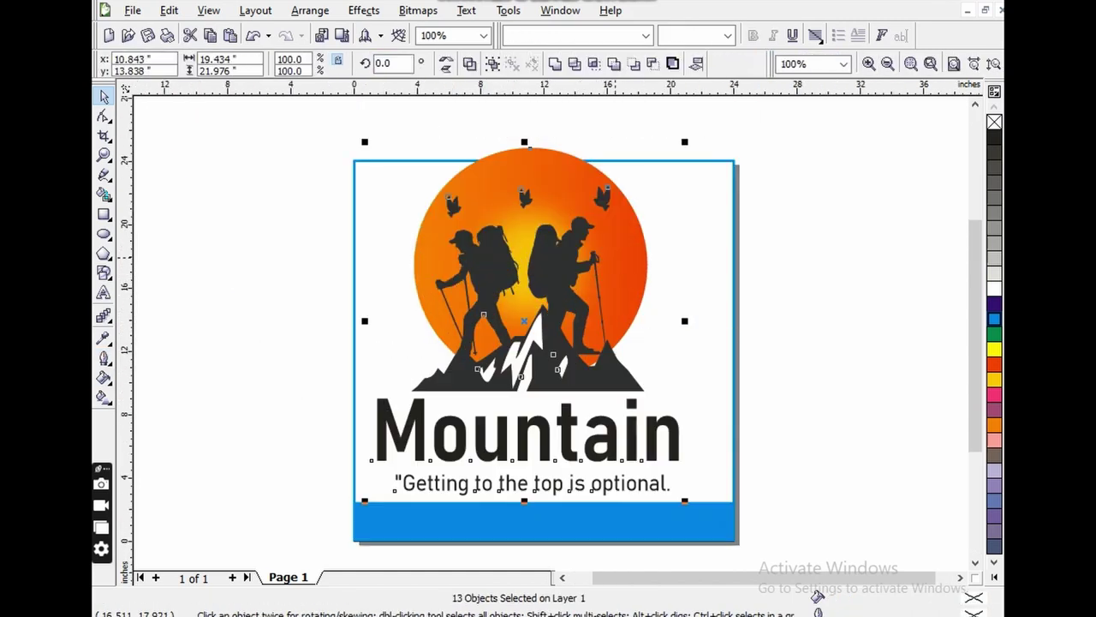
drag(685, 141, 641, 191)
drag(505, 342, 539, 341)
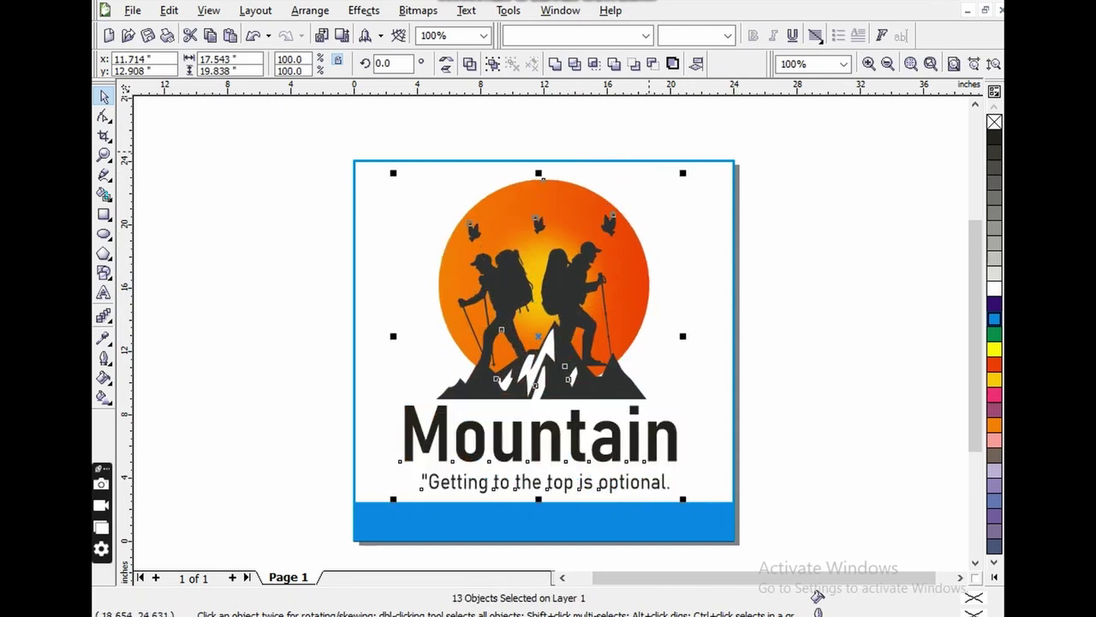
key(Escape)
Step: Move the "Mountain Logo Design" heading down to just above the page, centered over the logo, and zoom in on the finished layout
scroll(491, 311, down, 1)
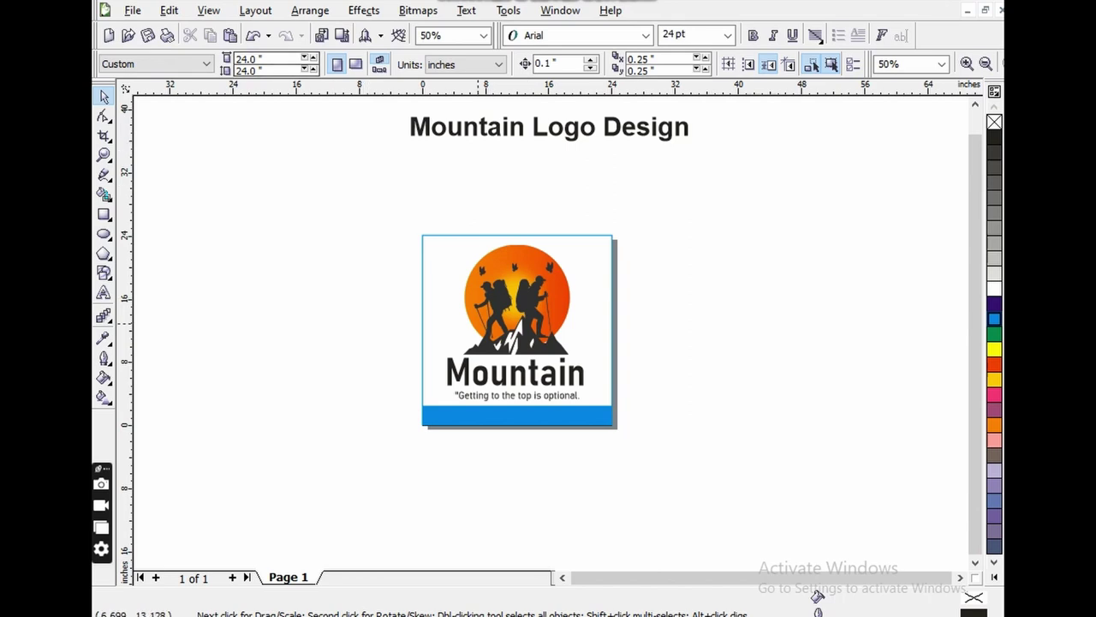
drag(548, 128, 516, 210)
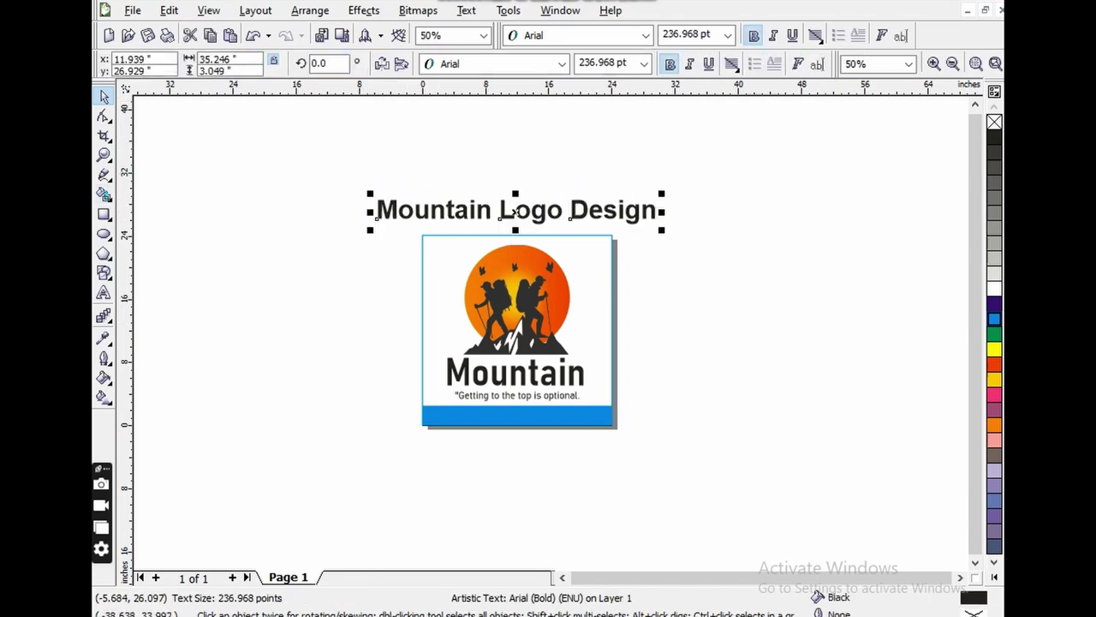
drag(343, 189, 800, 471)
key(shift+F2)
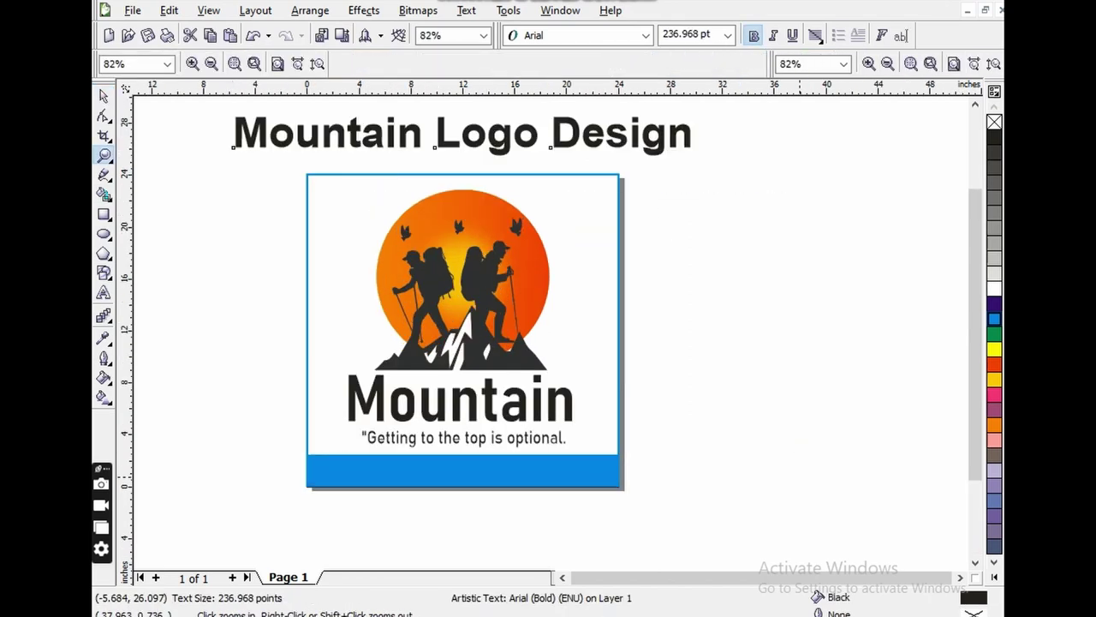